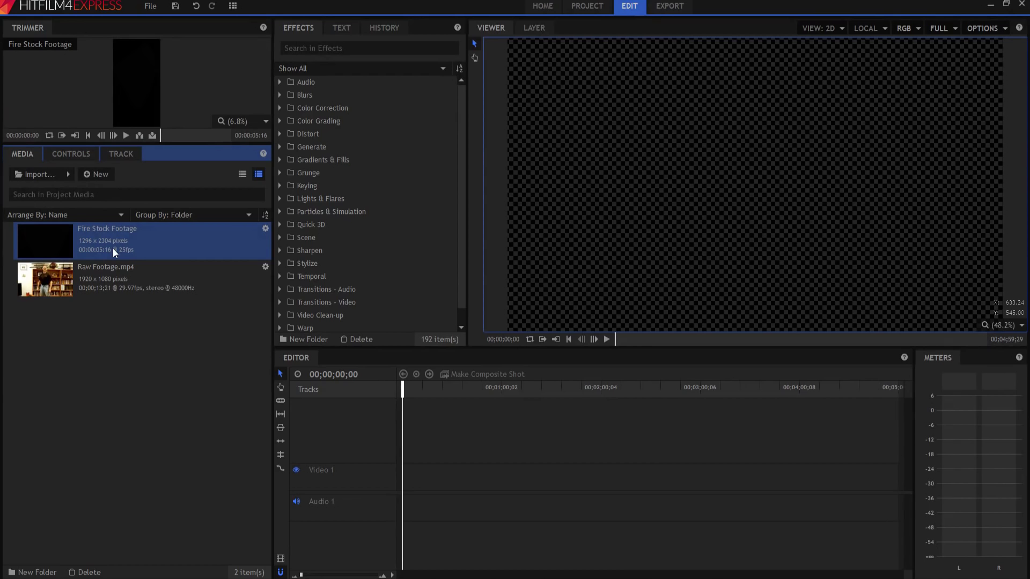
Make a composite shot from Raw Footage.mp4 with the 1080p Full HD @ NTSC 29.97 fps template
right_click(92, 274)
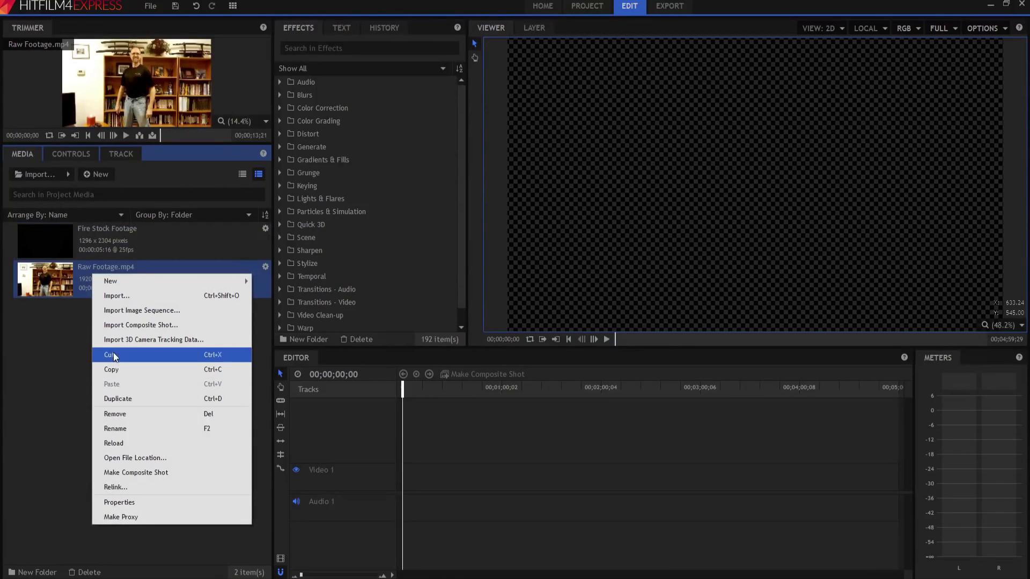
click(118, 473)
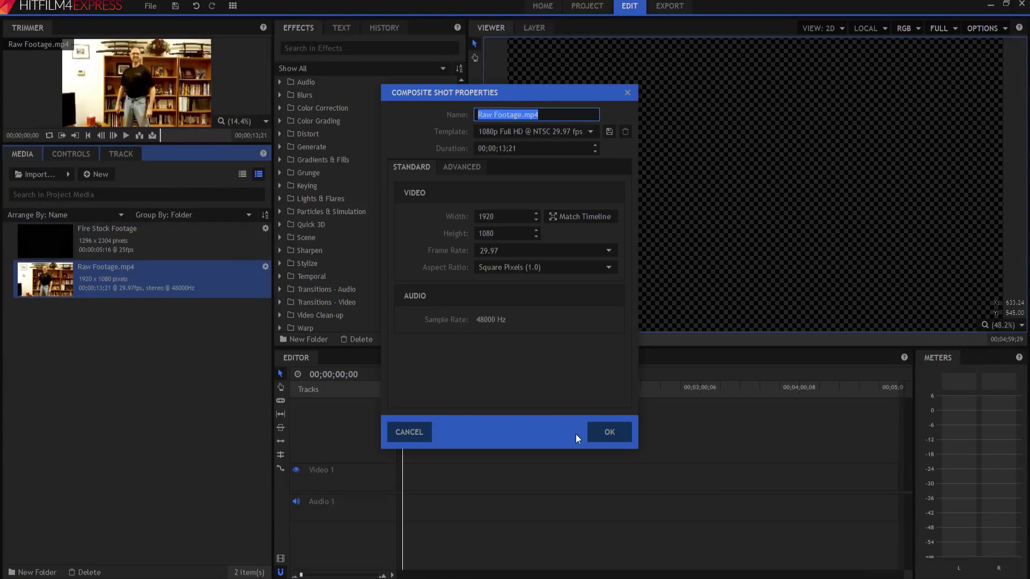
click(614, 433)
Slice the Raw Footage.mp4 layer at 00;00;07;28 and again at 00;00;10;26
drag(562, 382, 753, 376)
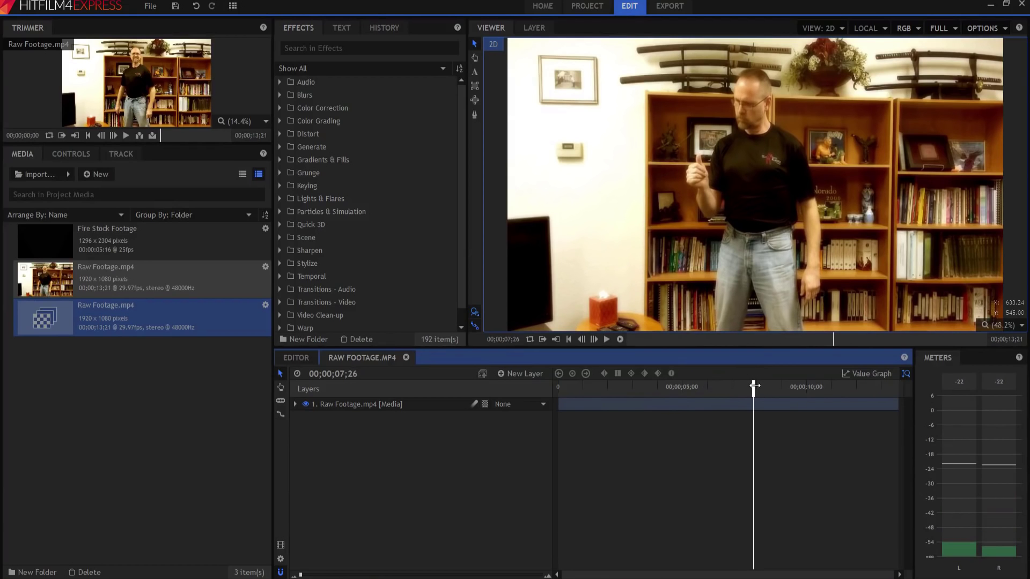
right_click(756, 405)
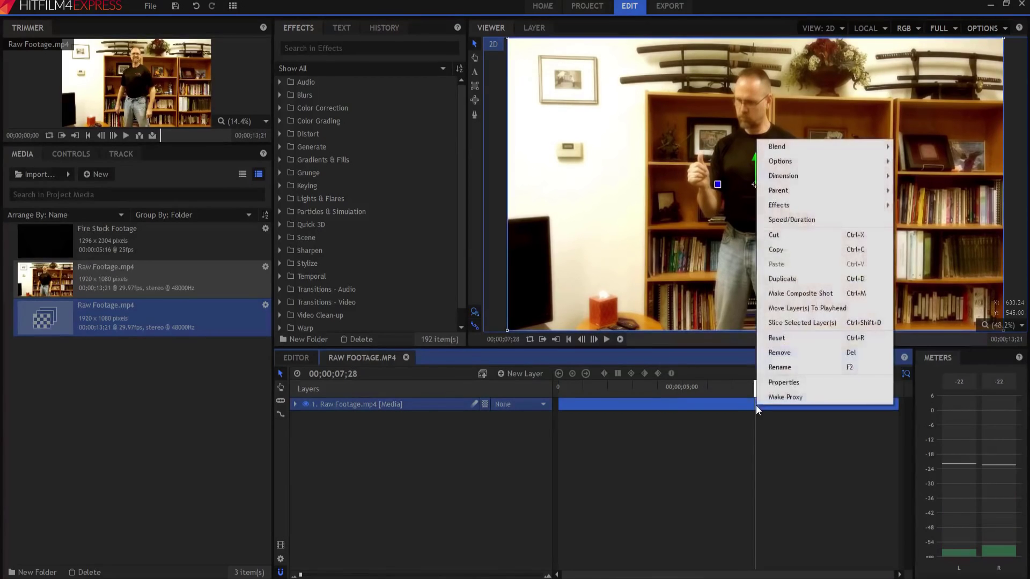
click(779, 324)
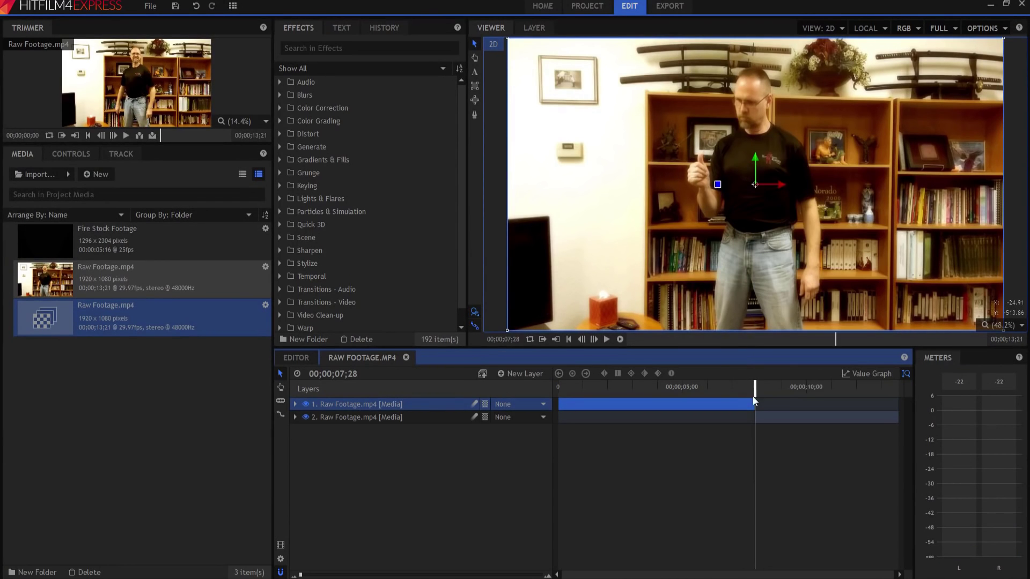
drag(753, 390, 828, 387)
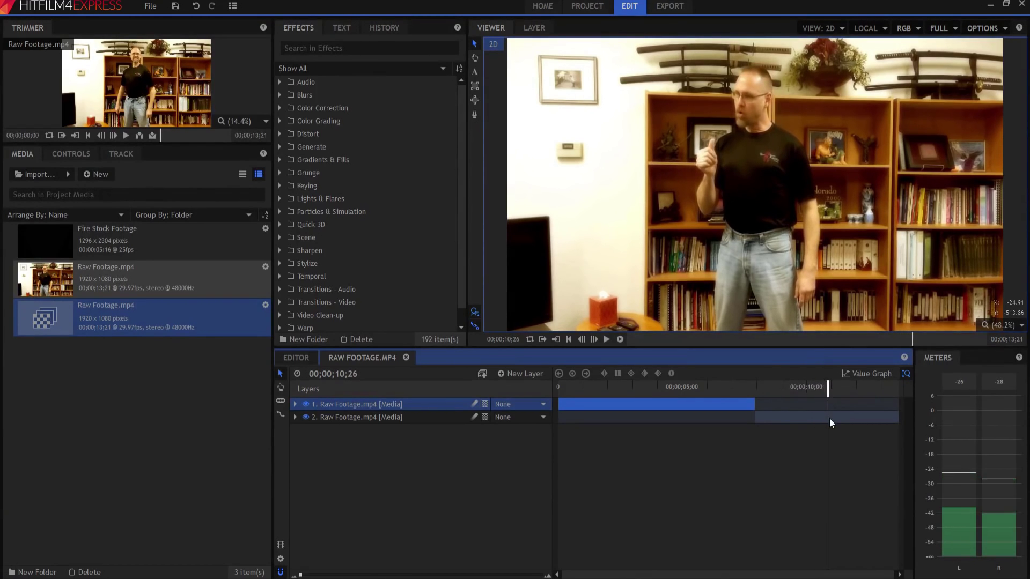
right_click(829, 417)
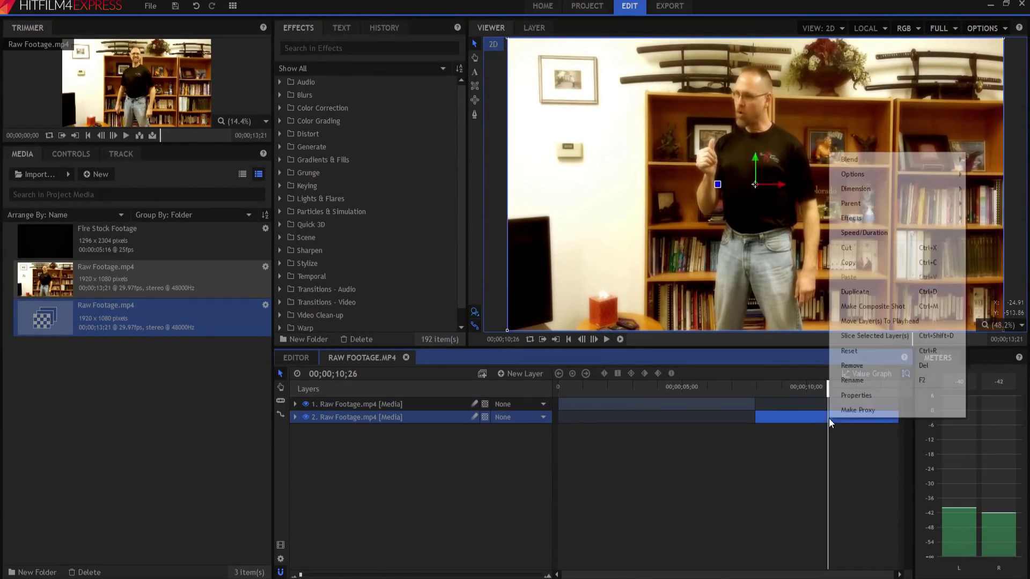
click(854, 336)
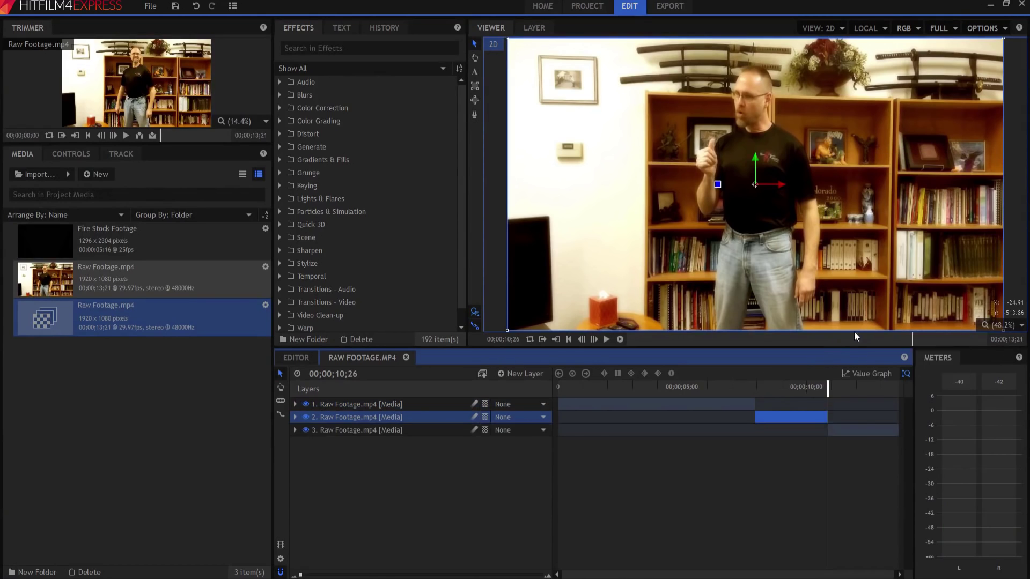
Rename the middle slice of the raw footage as Fire Part
double_click(372, 414)
text(Fire Part)
key(Return)
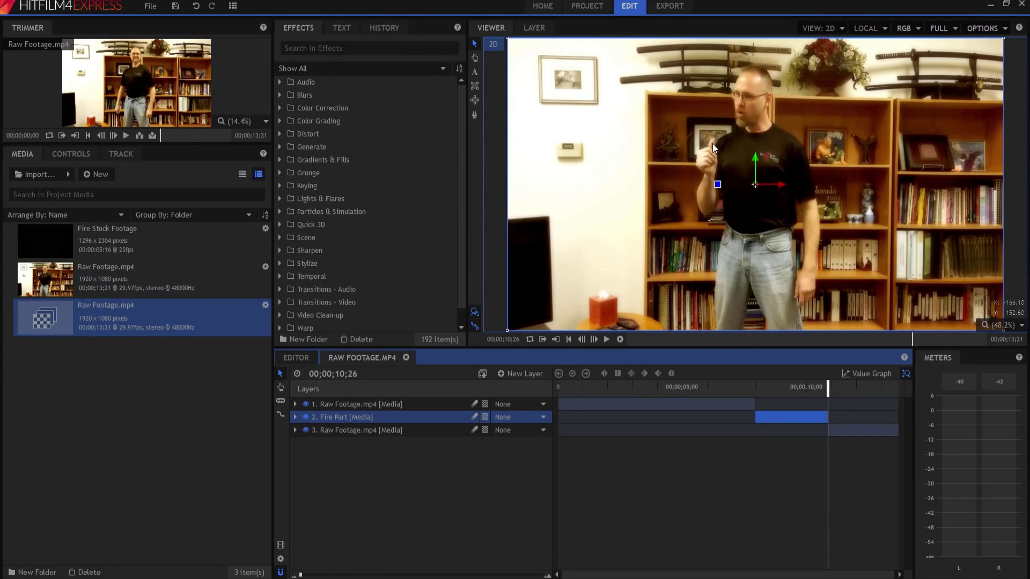
Add a tracker to the Fire Part layer and expand it to show its tracking point
scroll(710, 143, up, 5)
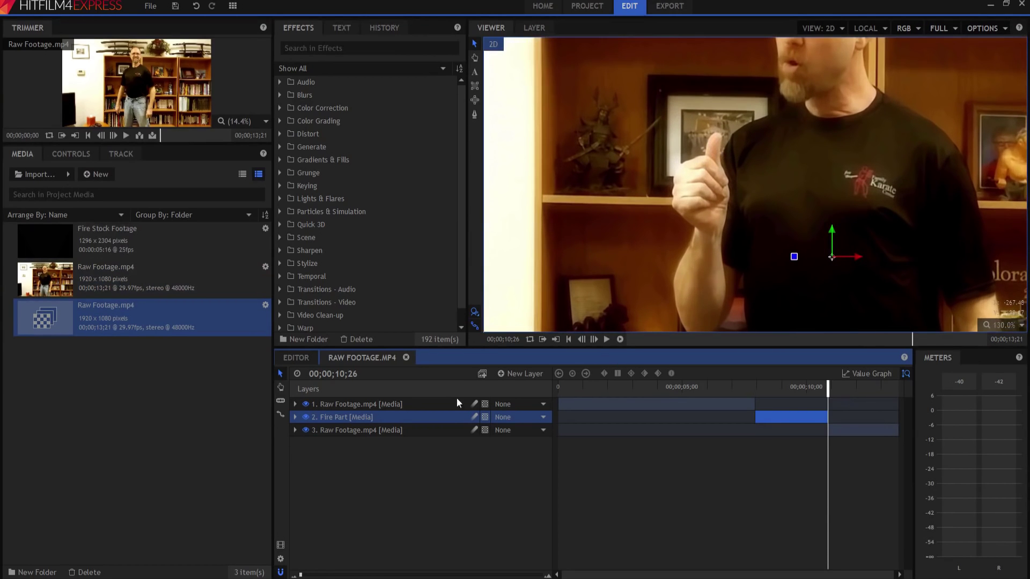
click(294, 417)
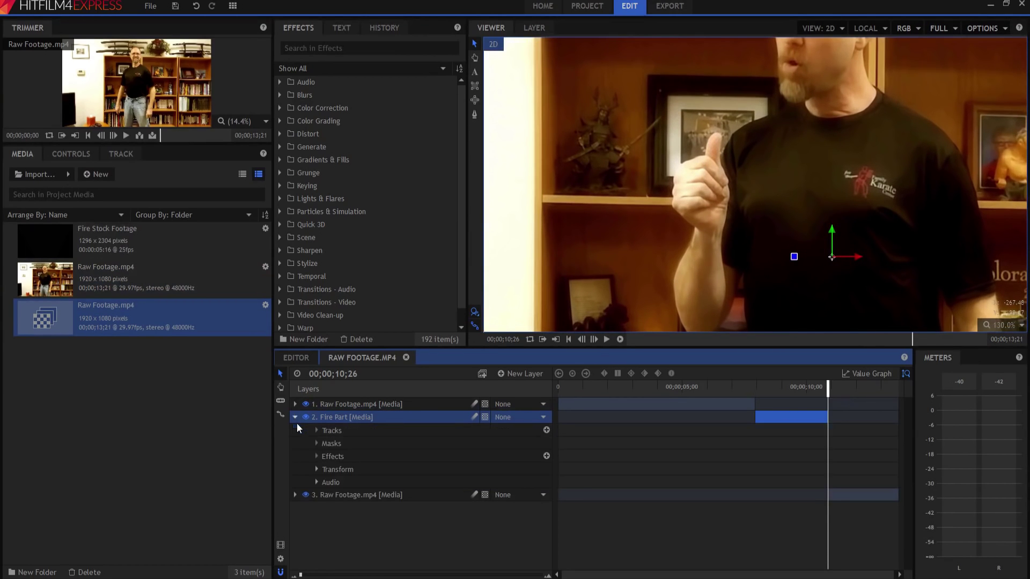
click(547, 430)
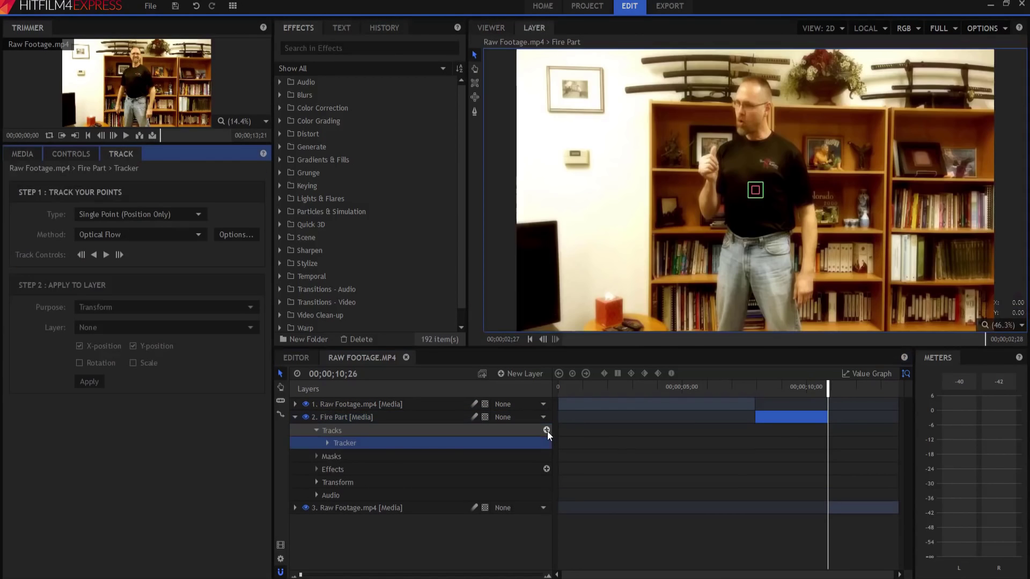
click(326, 442)
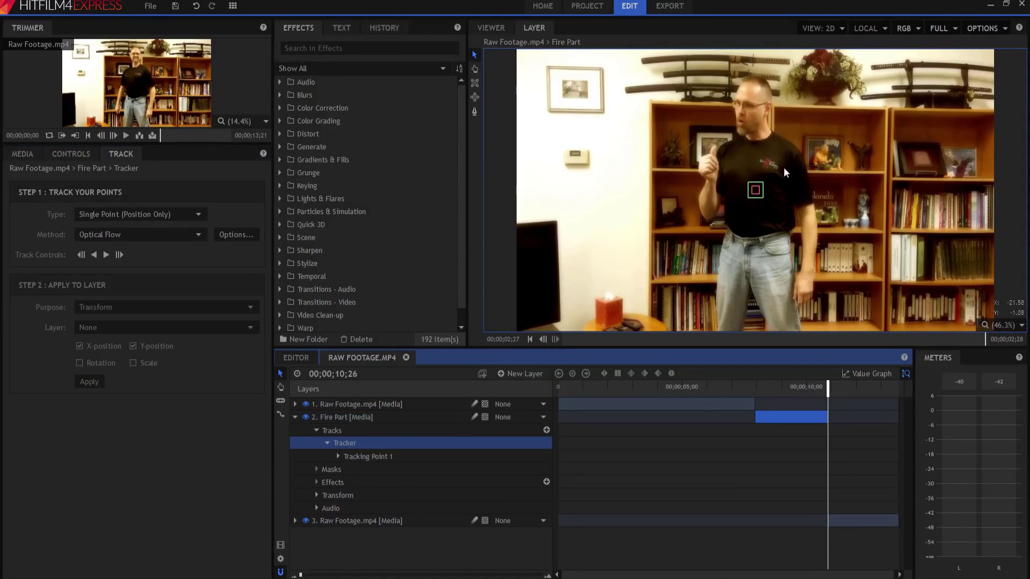
Place the tracking point on the tip of the thumb at Fire Part's first frame, 00;00;07;28
scroll(738, 160, up, 5)
drag(781, 253, 679, 130)
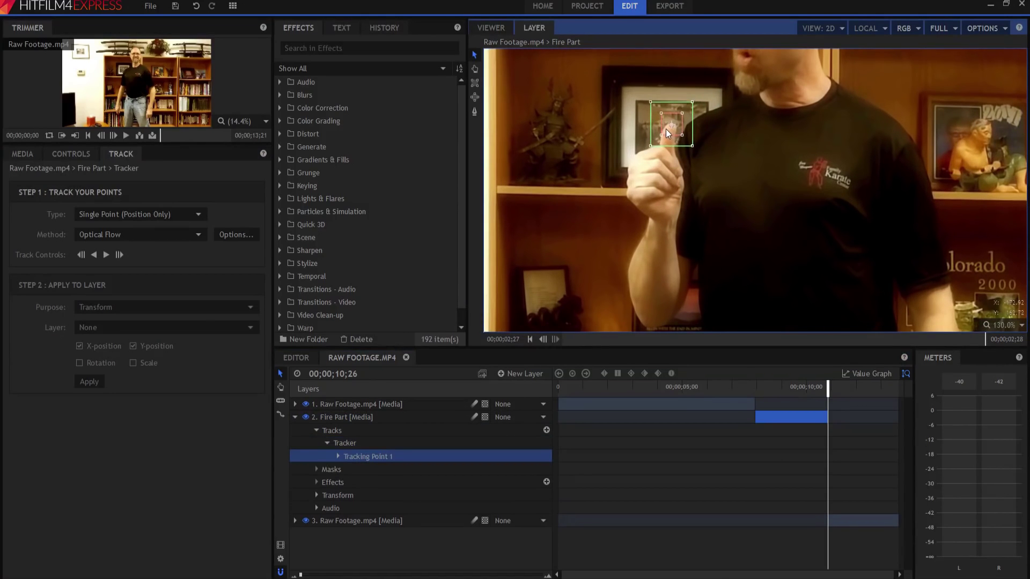
click(756, 387)
drag(756, 388, 755, 388)
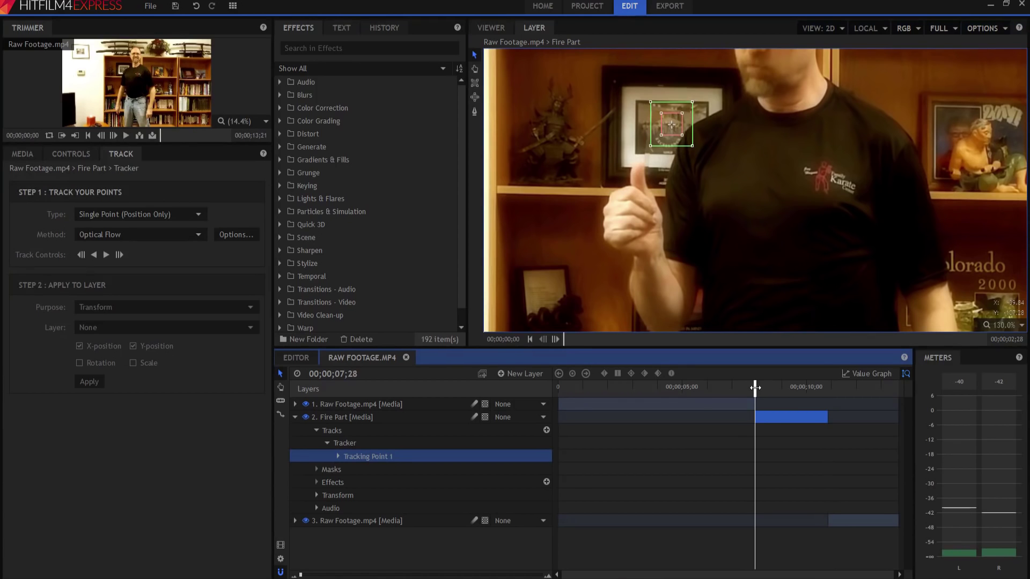
drag(668, 130, 637, 169)
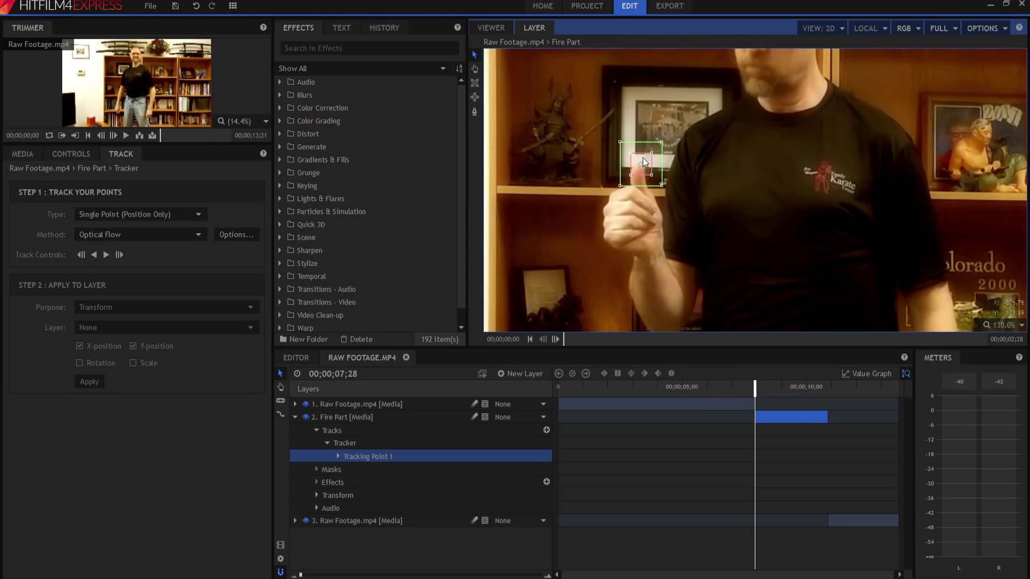
scroll(646, 151, up, 3)
key(h)
drag(816, 127, 799, 184)
key(v)
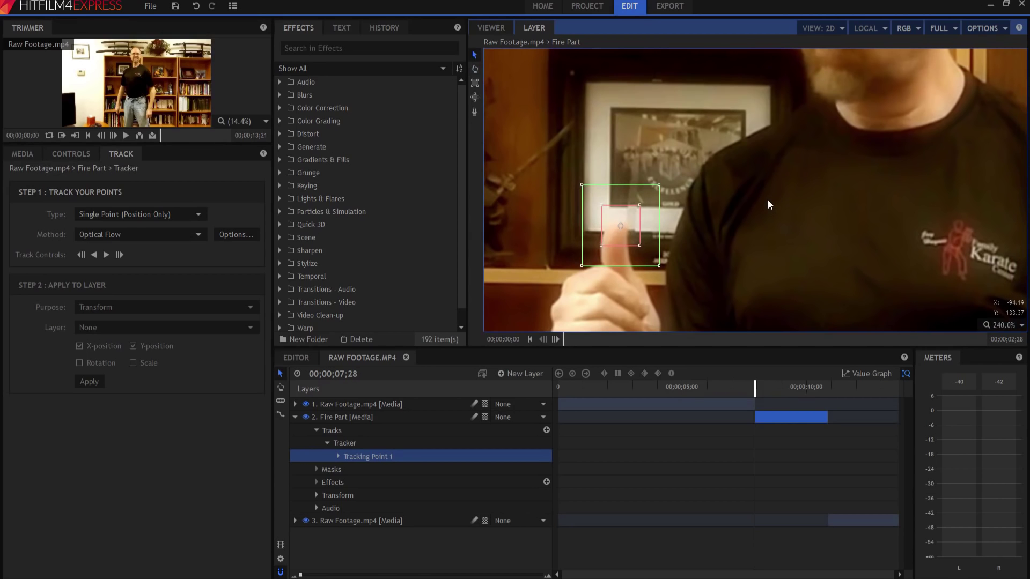
Track the thumb forward frame by frame through the end of Fire Part, nudging the tracking point back onto the tip at 00;00;08;02
click(119, 255)
click(119, 255)
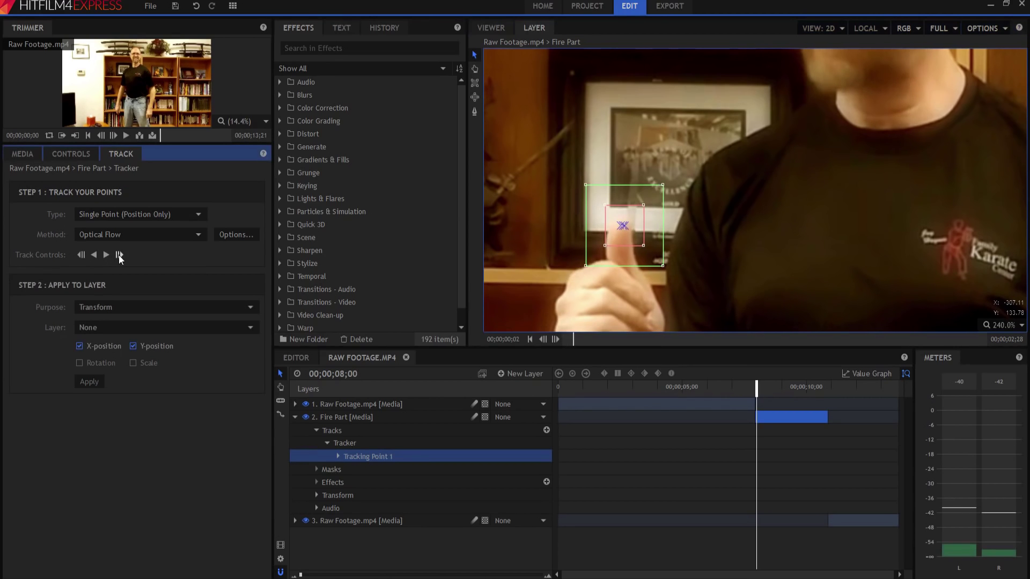
click(120, 256)
click(119, 255)
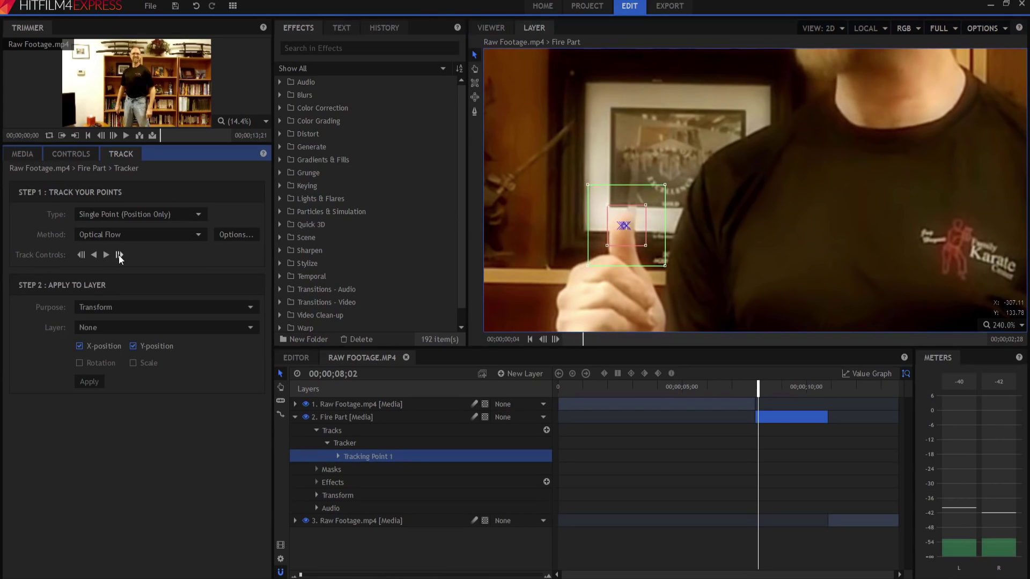
drag(622, 240, 623, 234)
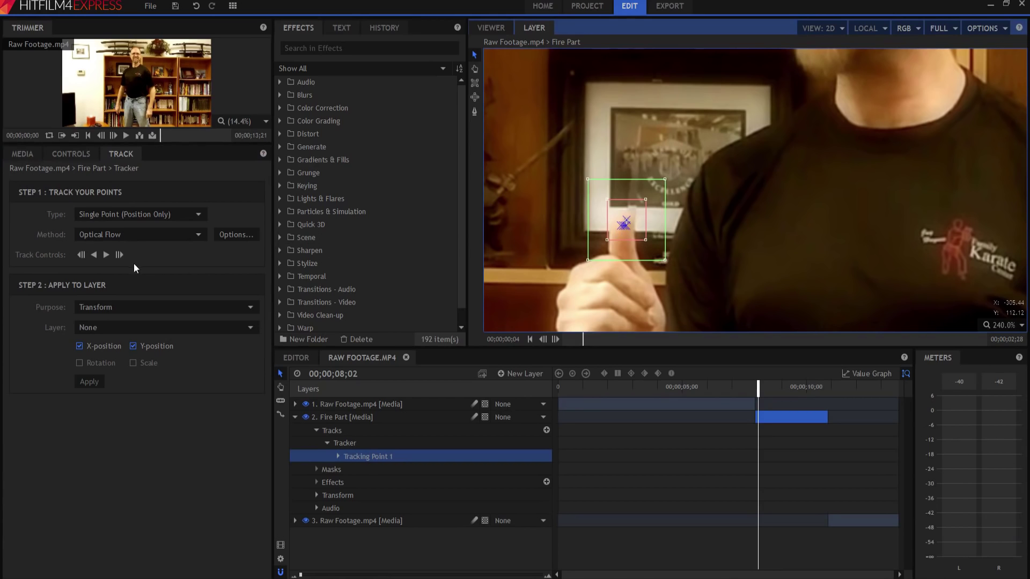
click(120, 254)
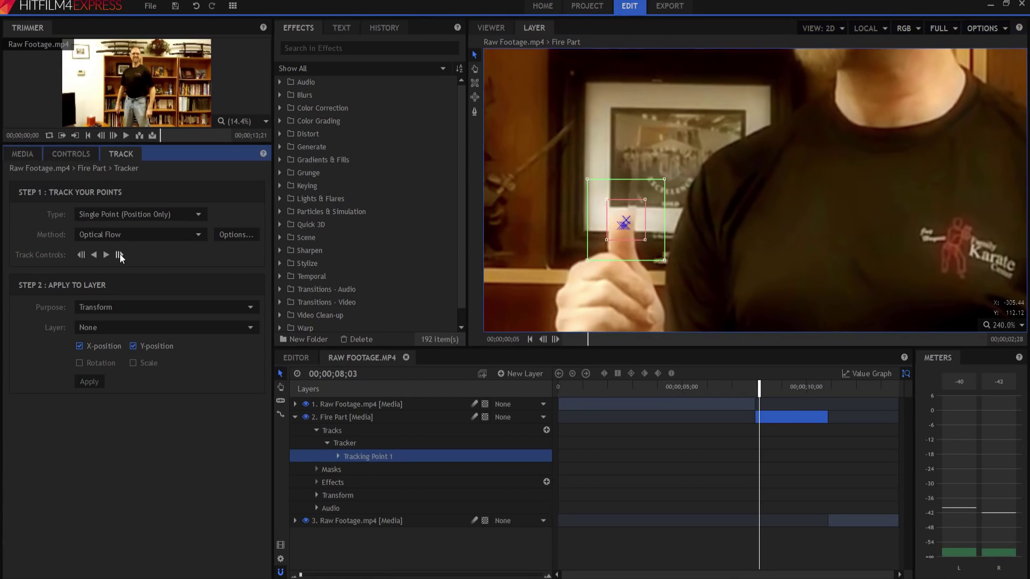
click(120, 254)
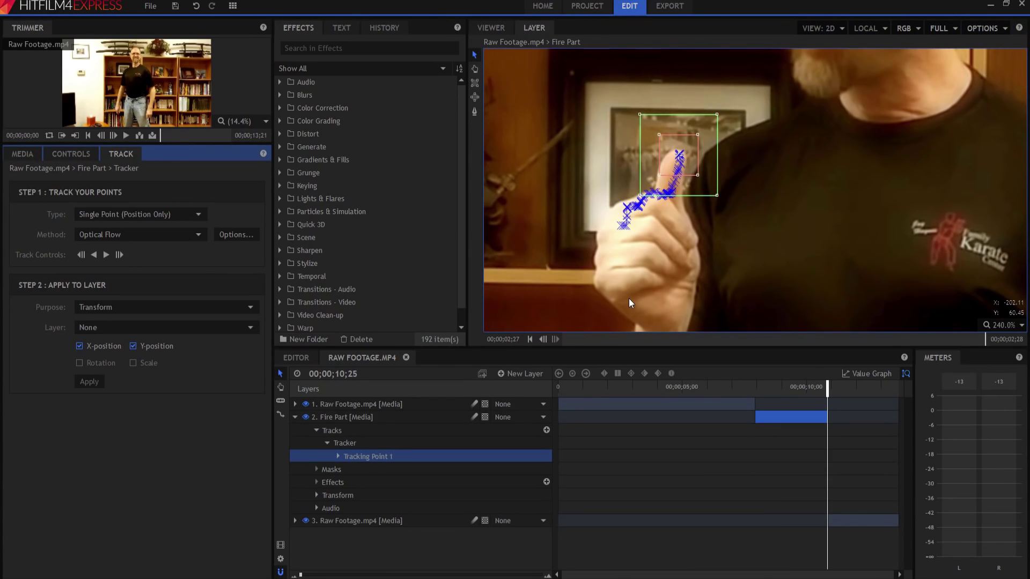
Create a new point layer and name it Thumb Position
drag(825, 387, 771, 392)
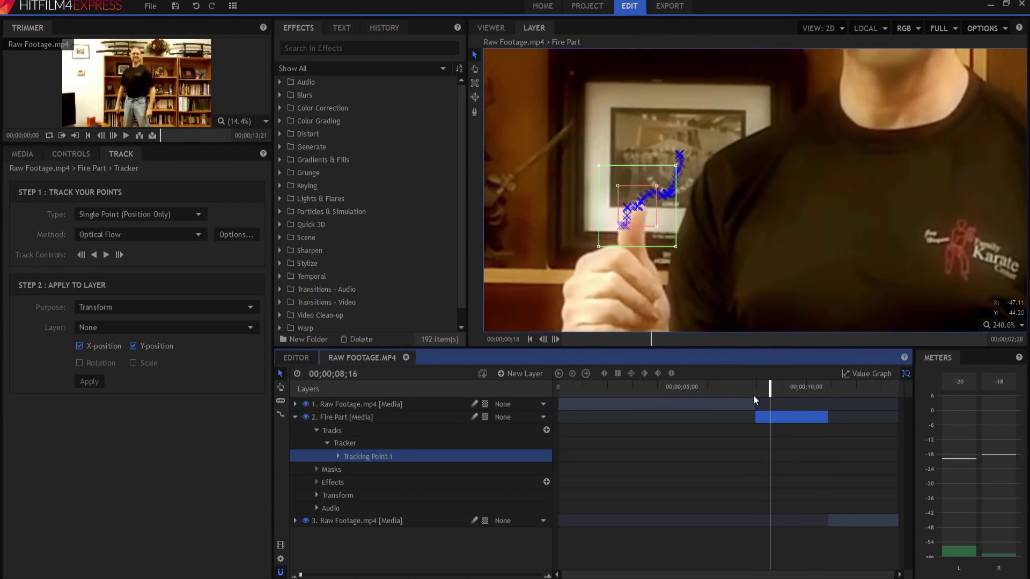
click(520, 372)
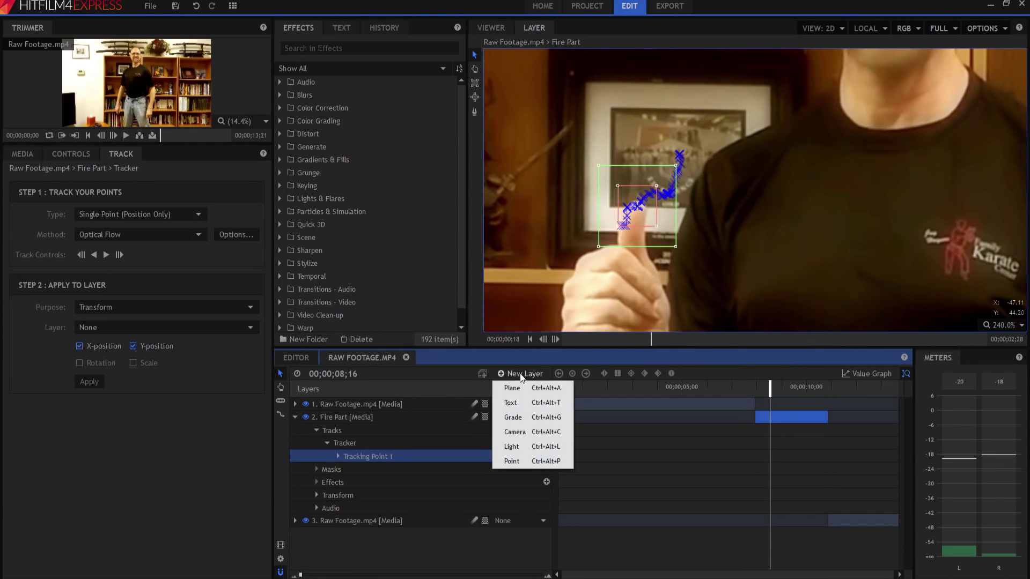
click(512, 463)
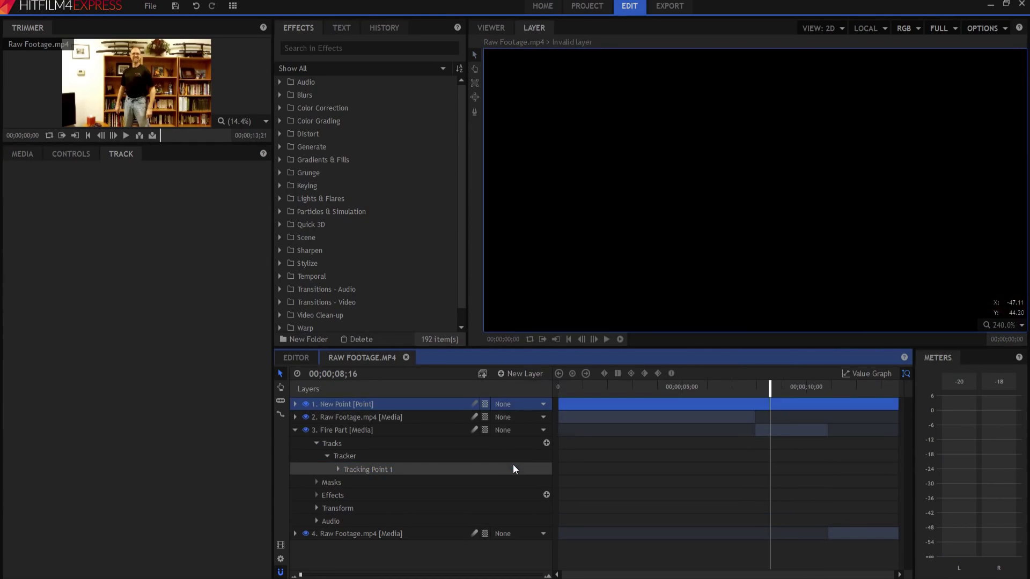
double_click(352, 403)
text(Thum)
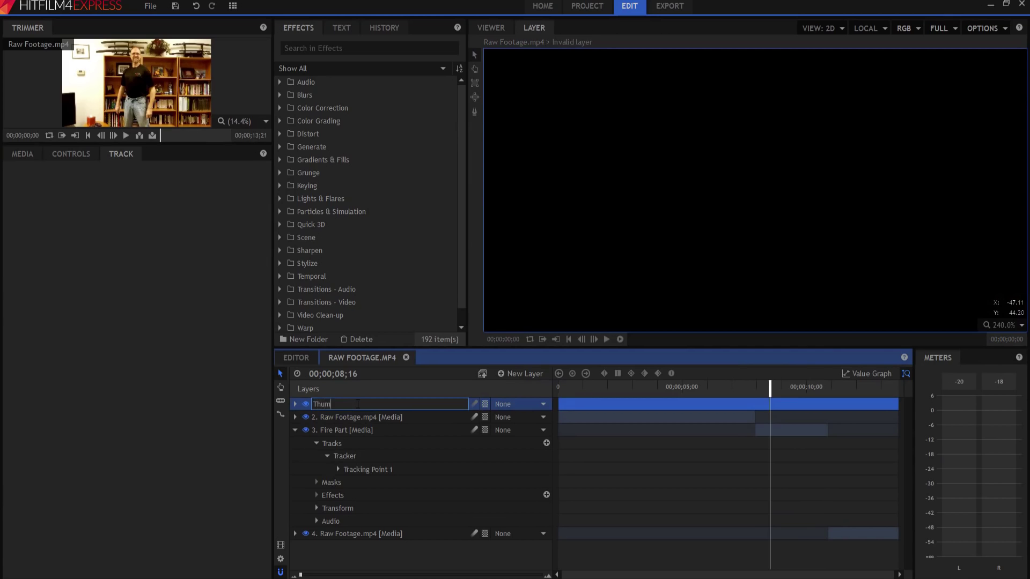
text(b Position)
key(Return)
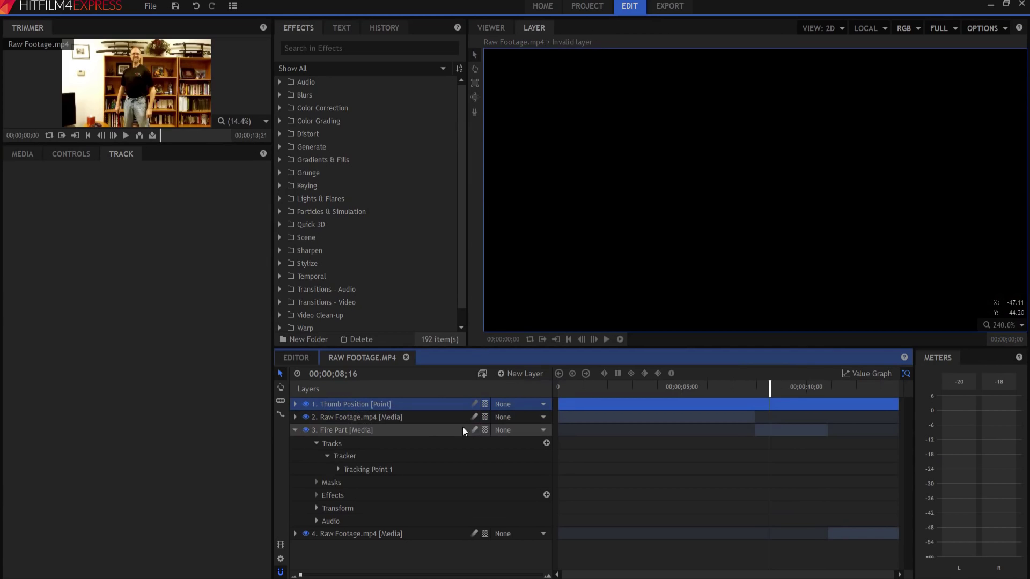
Apply the tracked X and Y position to the Thumb Position layer's transform and show its motion path in the composite view
click(365, 470)
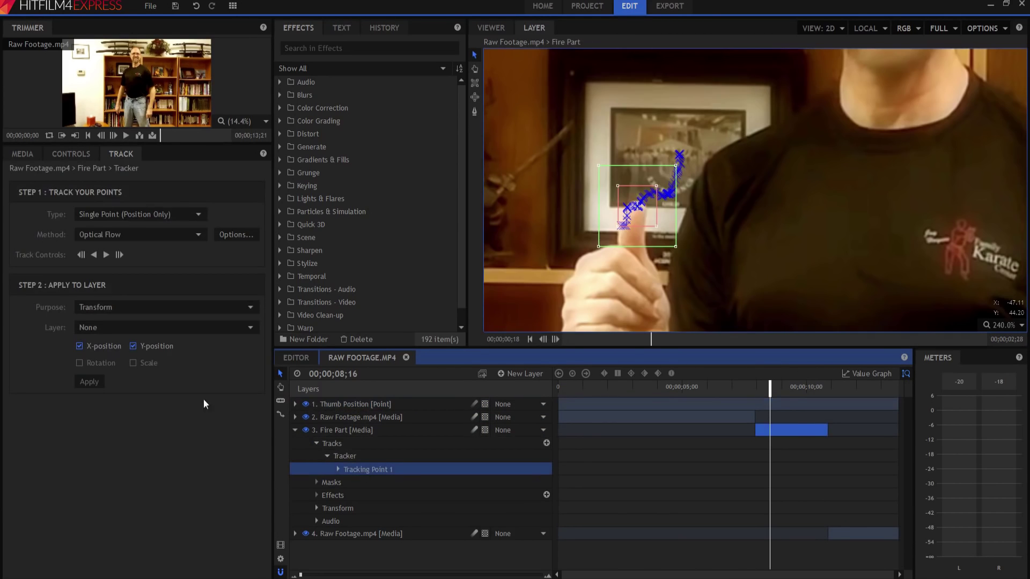
click(102, 325)
click(102, 348)
click(89, 383)
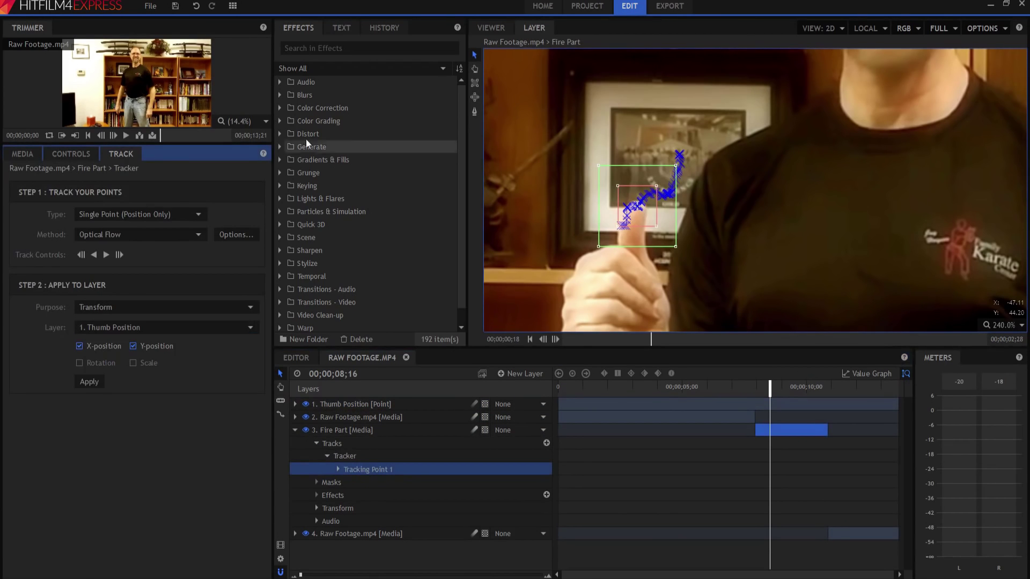
click(494, 28)
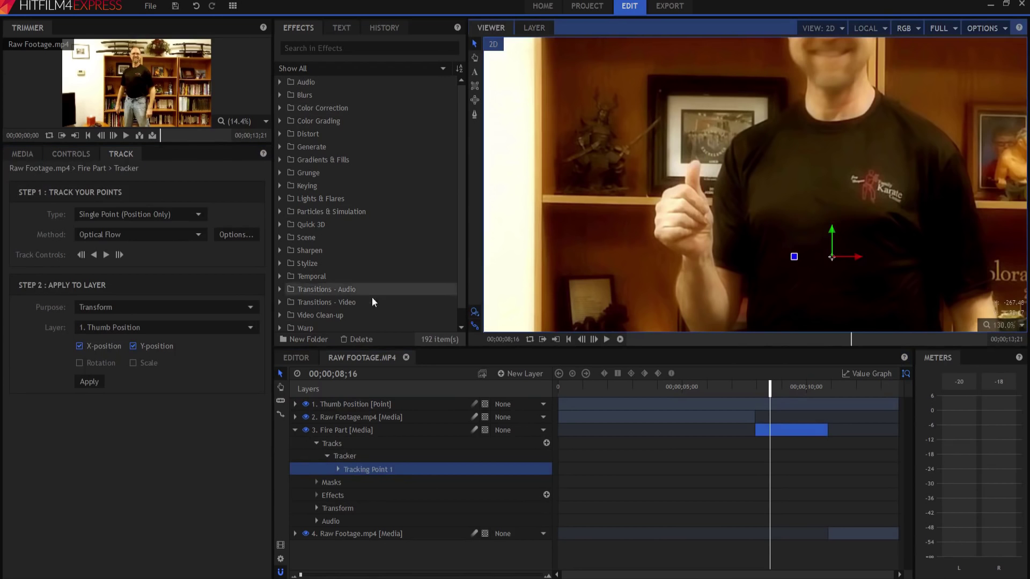
click(358, 405)
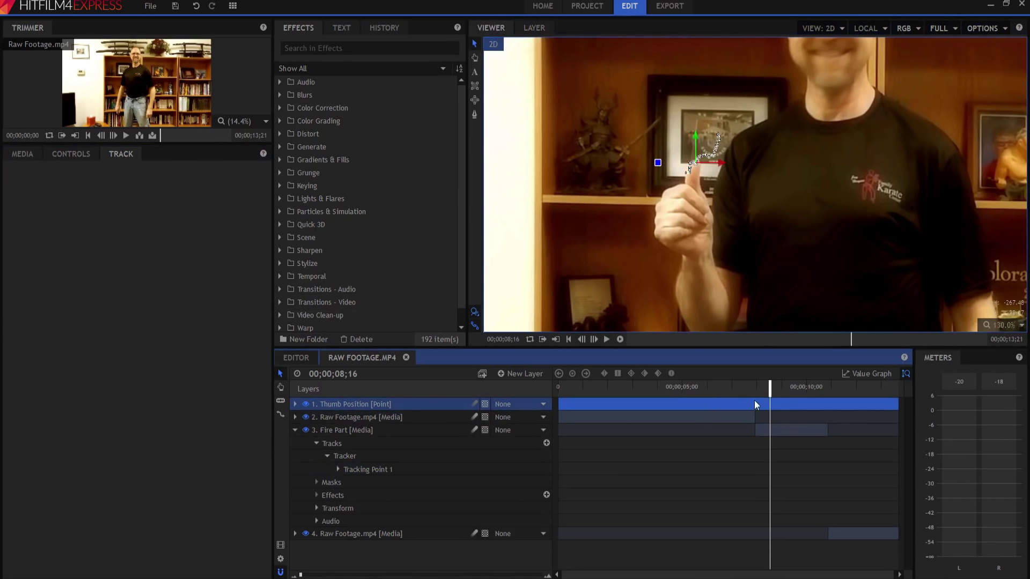
Trim both ends of the Thumb Position layer to match the Fire Part slice on the timeline
mouse_move(770, 387)
mouse_down()
mouse_move(821, 386)
mouse_move(755, 387)
mouse_up()
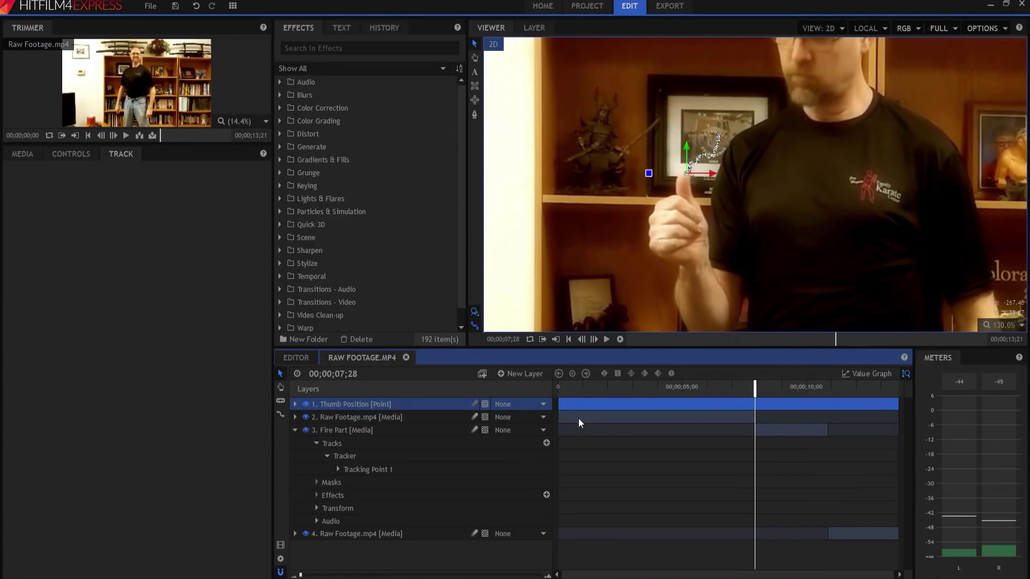
click(713, 398)
key(Left)
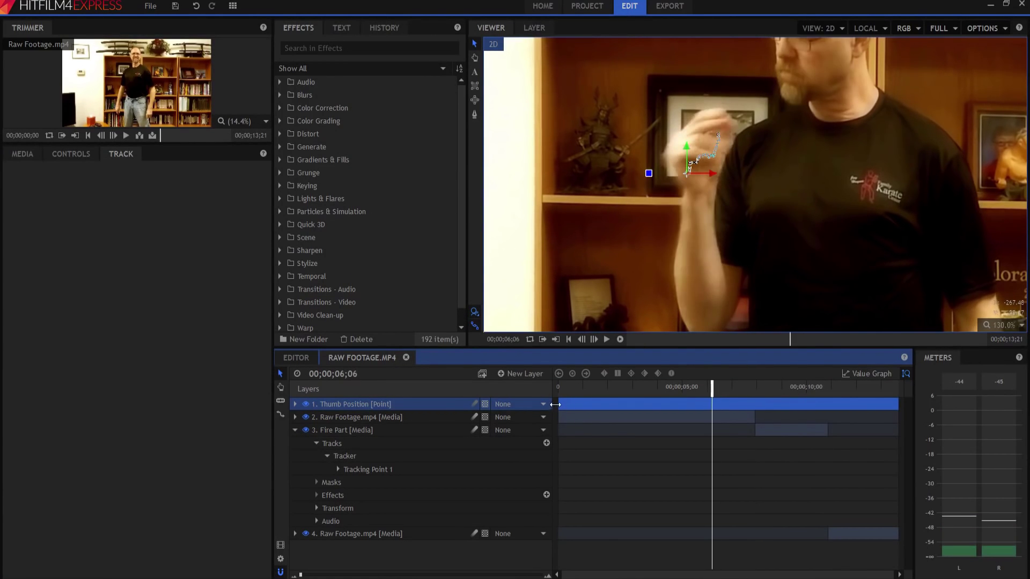
drag(557, 405, 756, 405)
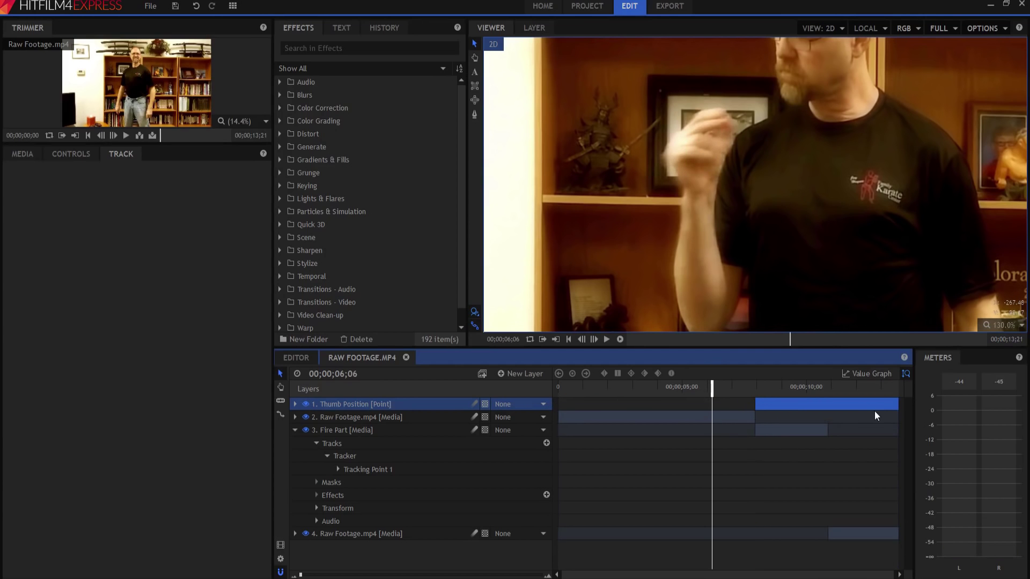
drag(896, 403, 828, 403)
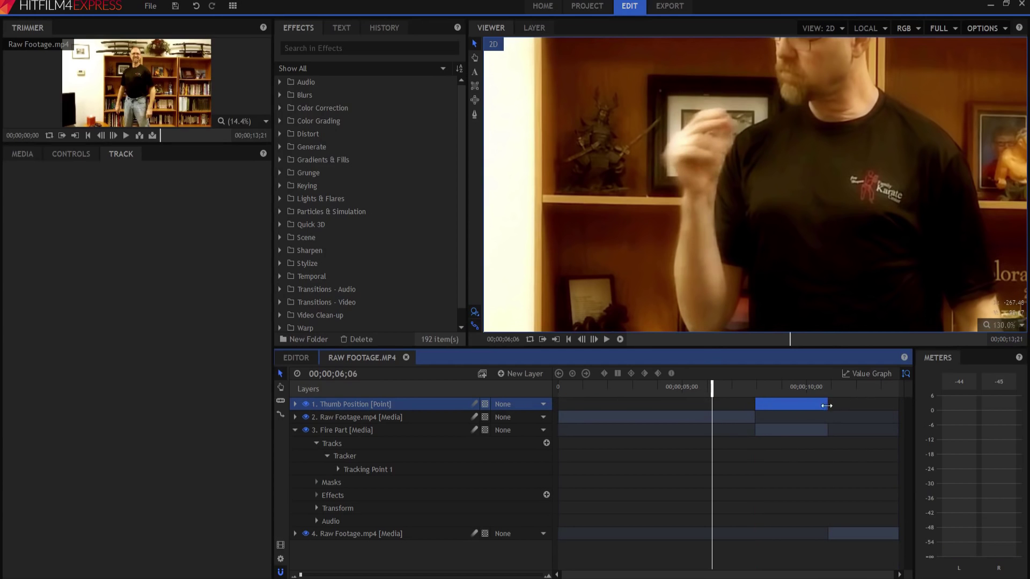
Add Fire Stock Footage to the composite shot at 00;00;07;28, placing its layer directly below Thumb Position
drag(711, 388, 751, 389)
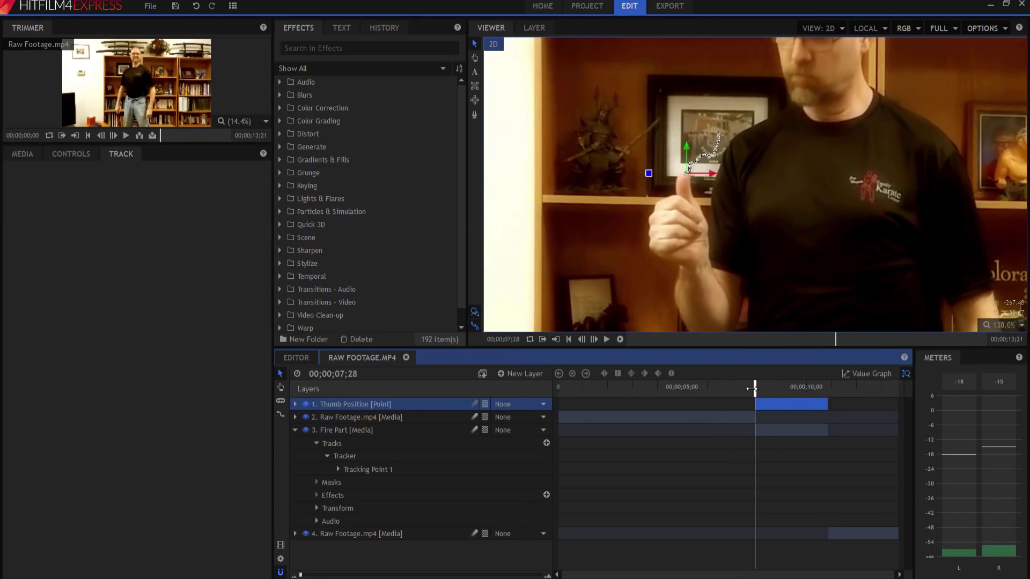
click(295, 431)
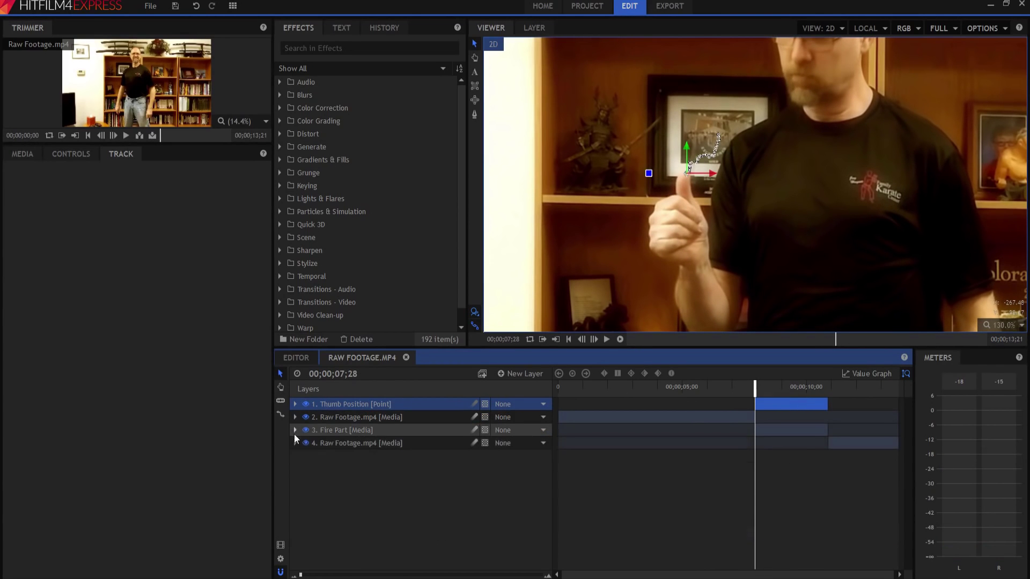
click(315, 501)
click(21, 154)
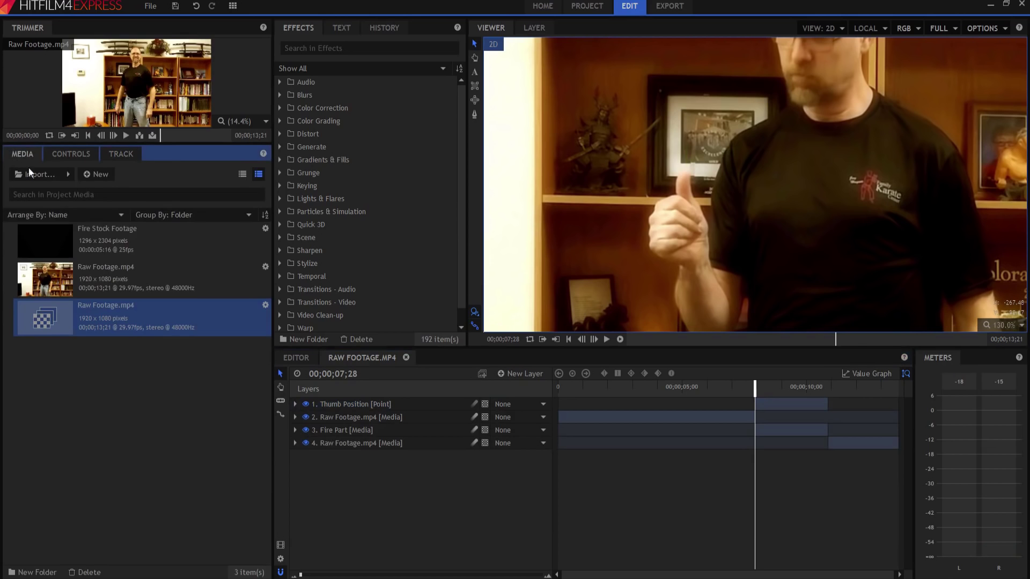
click(74, 240)
drag(74, 239, 765, 434)
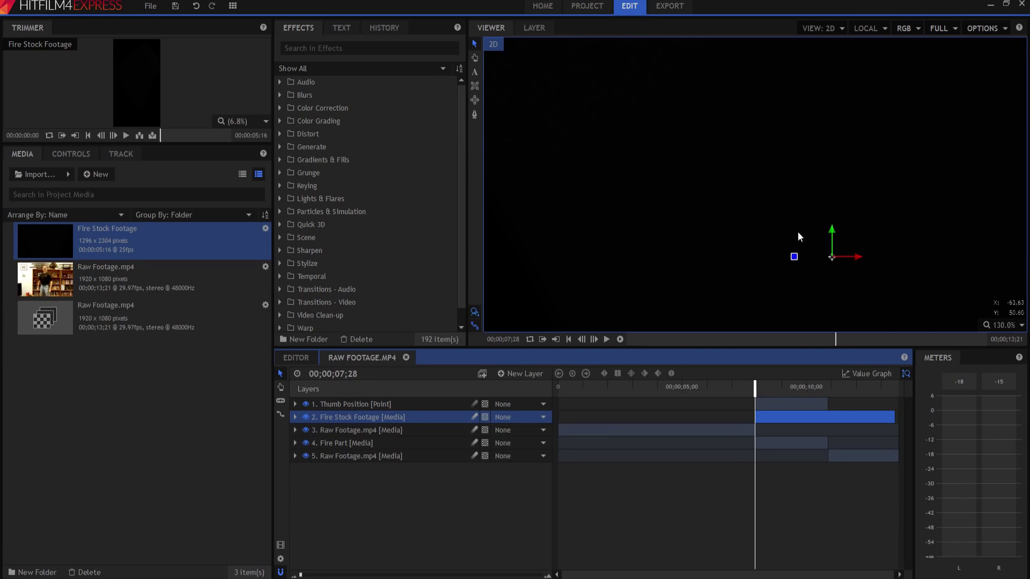
With the flame visible at 00;00;09;01, change the Fire Stock Footage layer's blend mode to drop out its black background
drag(756, 386, 783, 388)
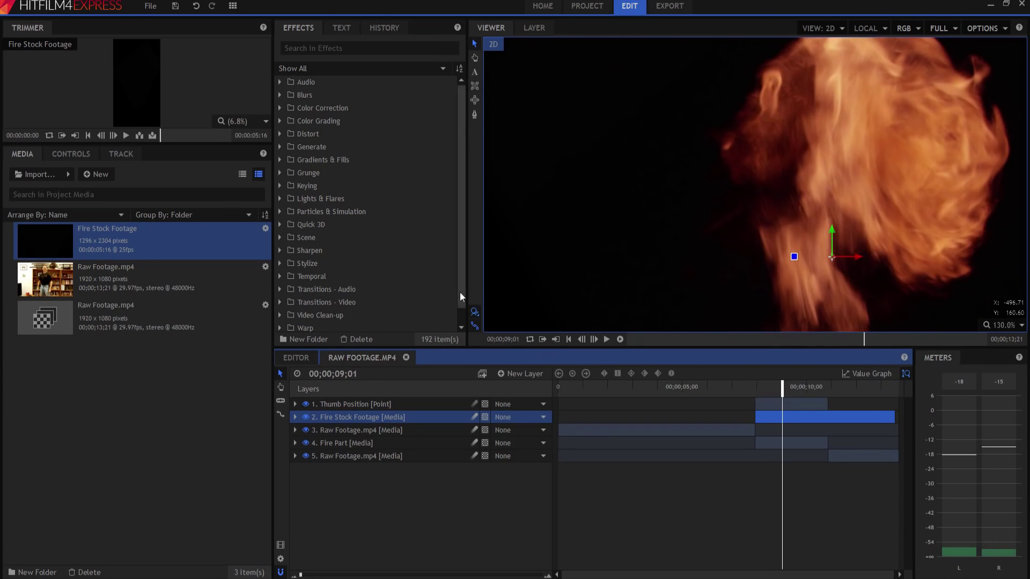
right_click(389, 416)
mouse_move(452, 159)
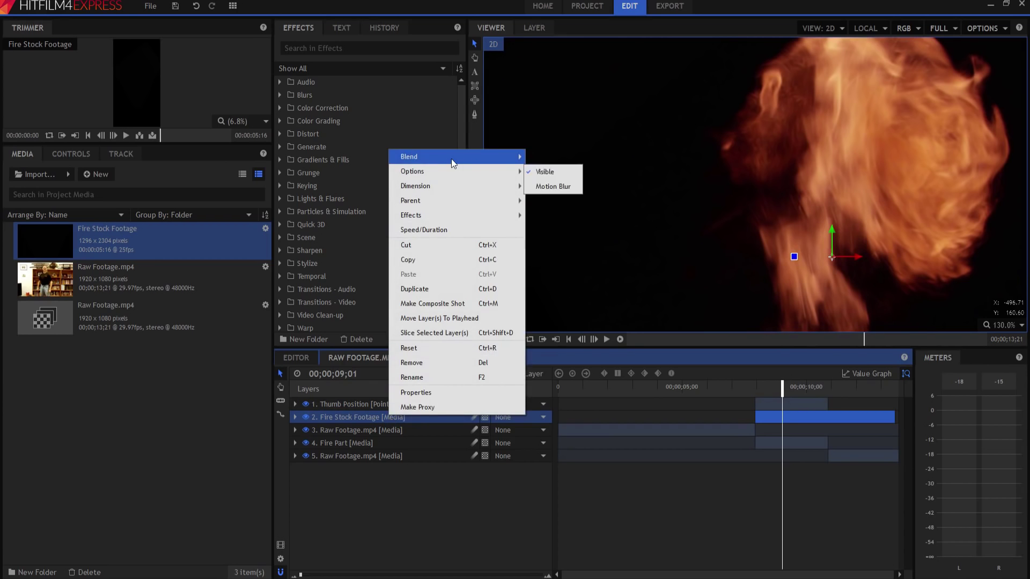
click(549, 169)
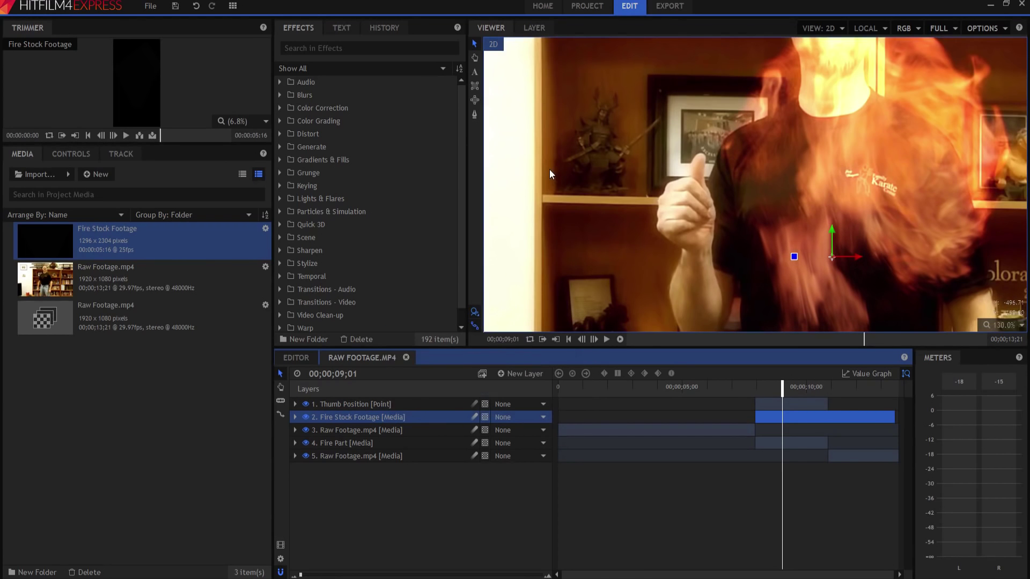
Shrink the fire footage to about 7.6% by 6.9% scale and place the flame on the thumb tip
scroll(822, 147, down, 10)
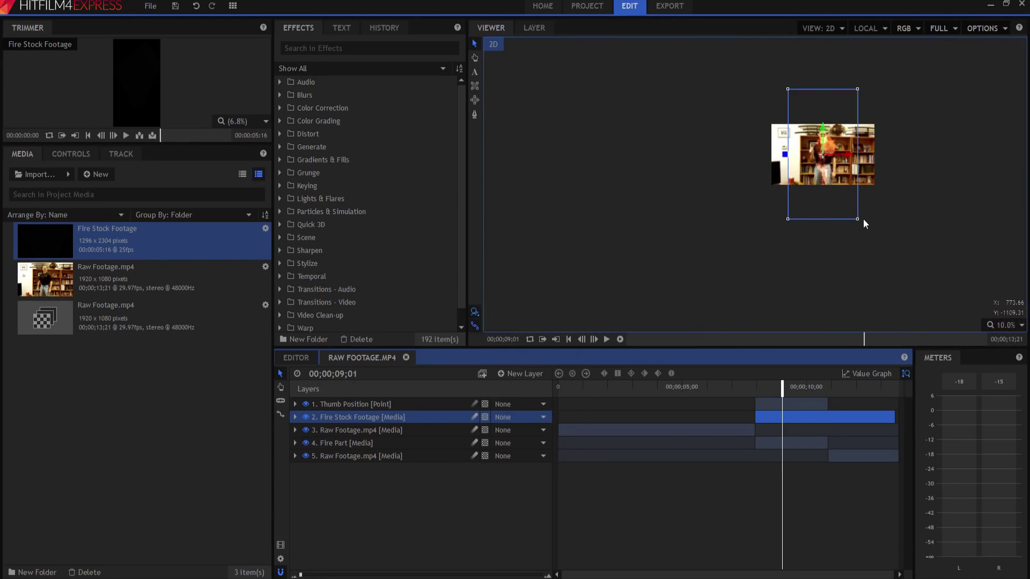
drag(857, 219, 827, 162)
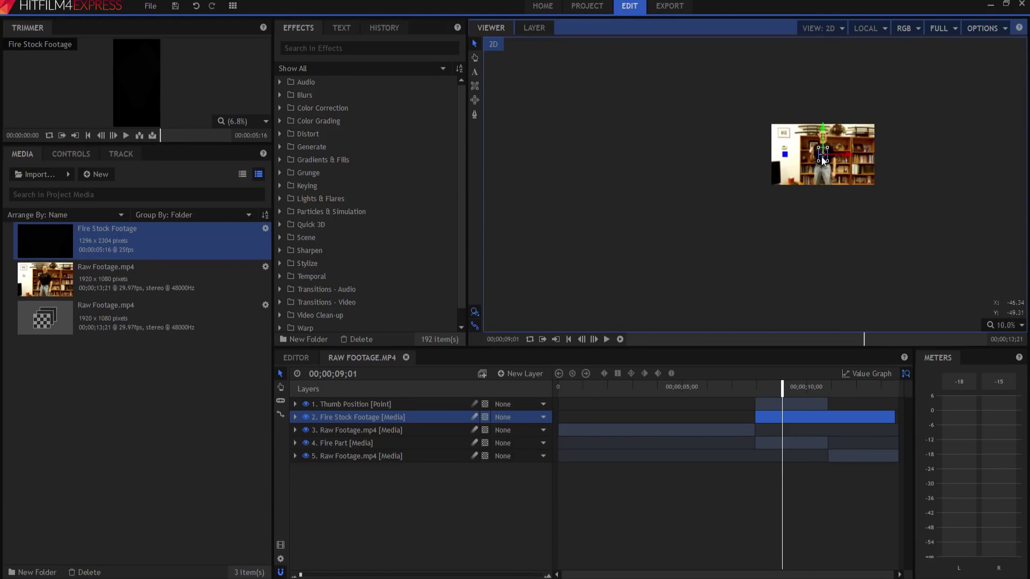
scroll(822, 155, up, 7)
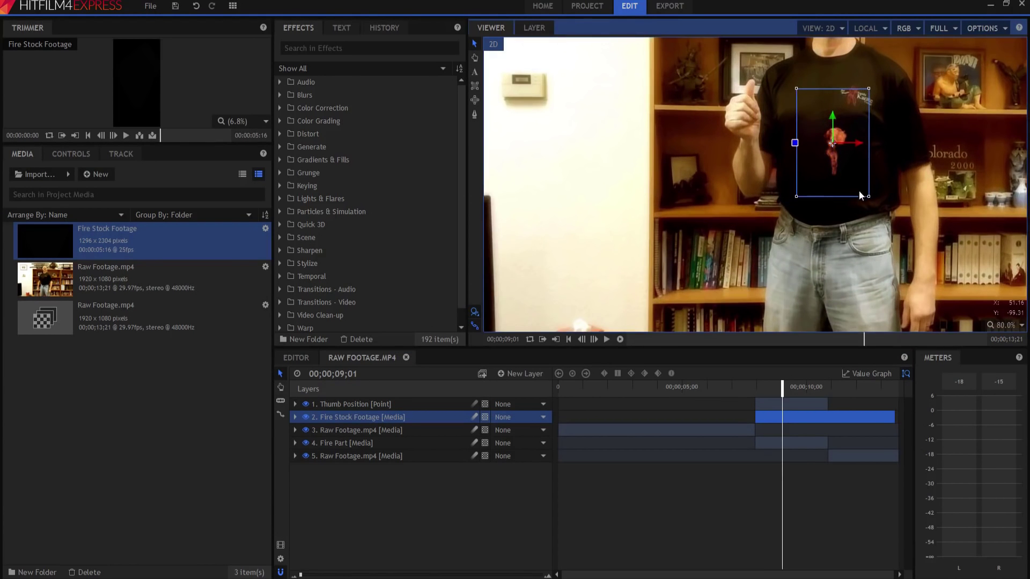
drag(869, 196, 855, 179)
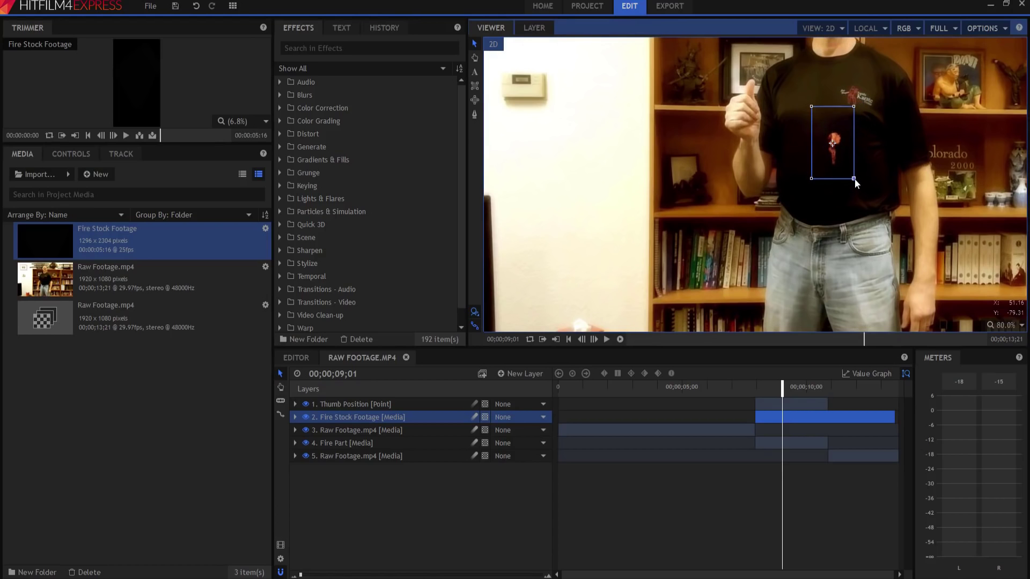
drag(811, 115, 750, 60)
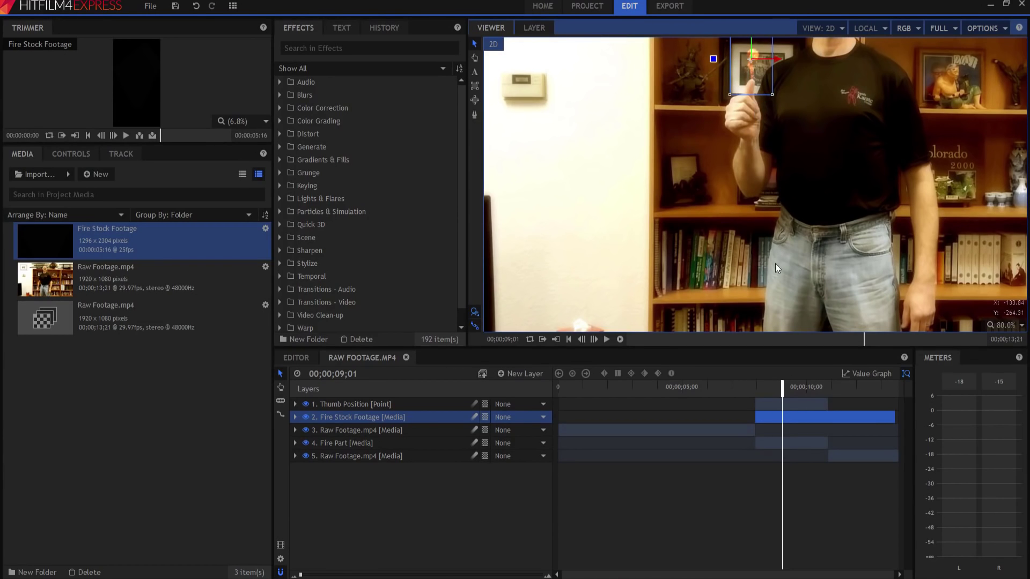
Parent the Fire Stock Footage layer to Thumb Position and scrub through the shot to check that the flame follows the thumb
click(504, 417)
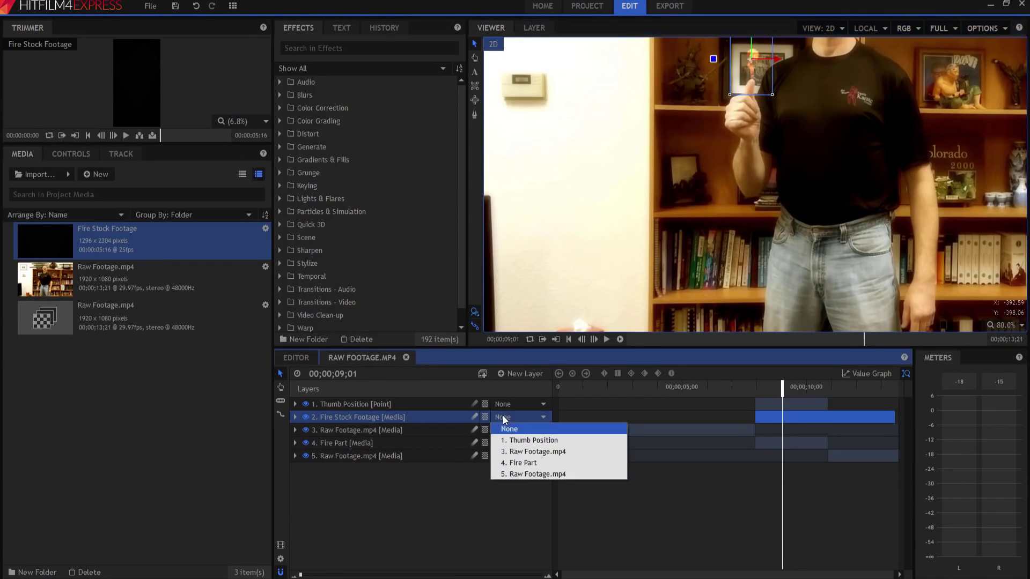
click(521, 441)
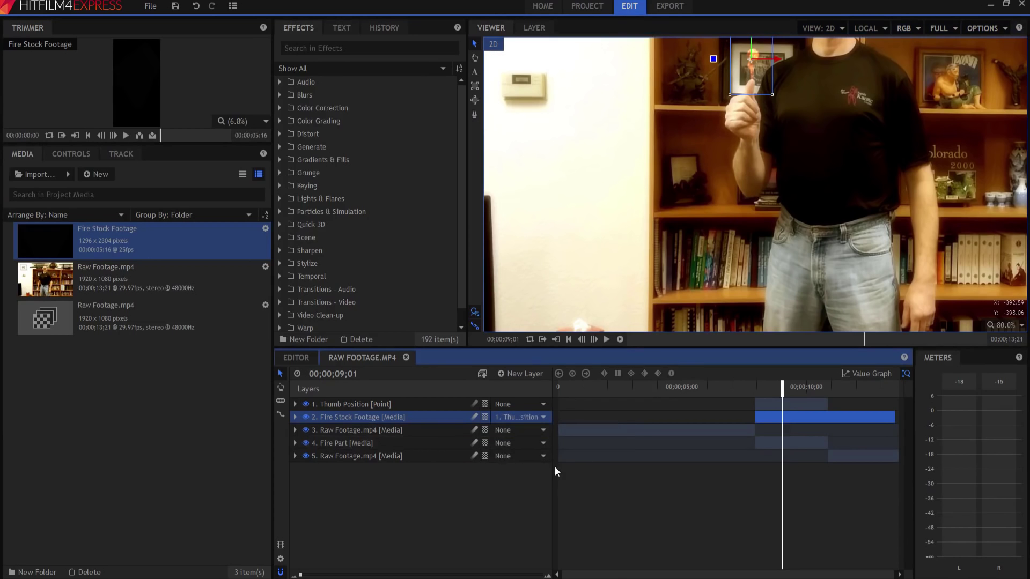
drag(781, 386, 832, 403)
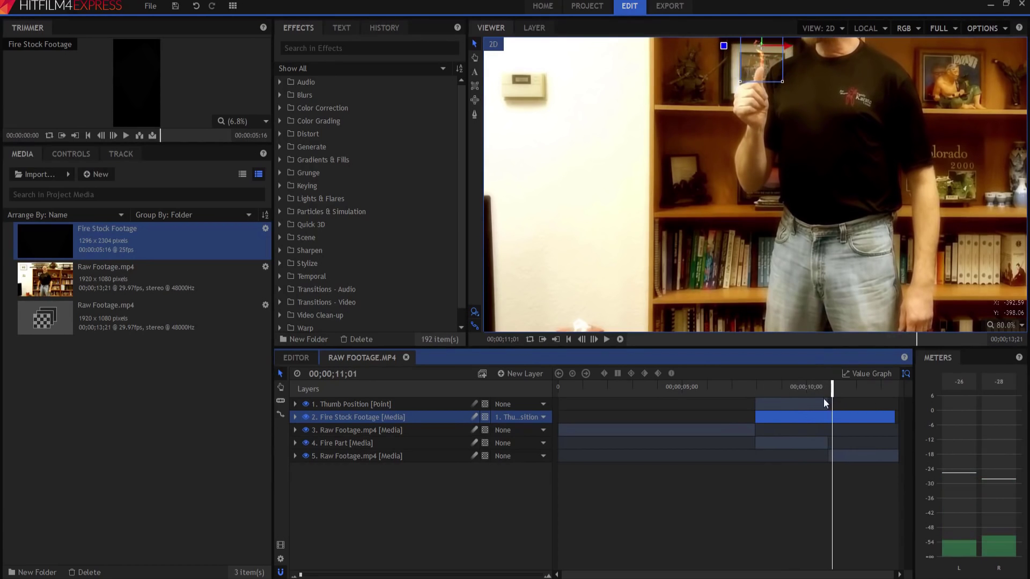
click(792, 169)
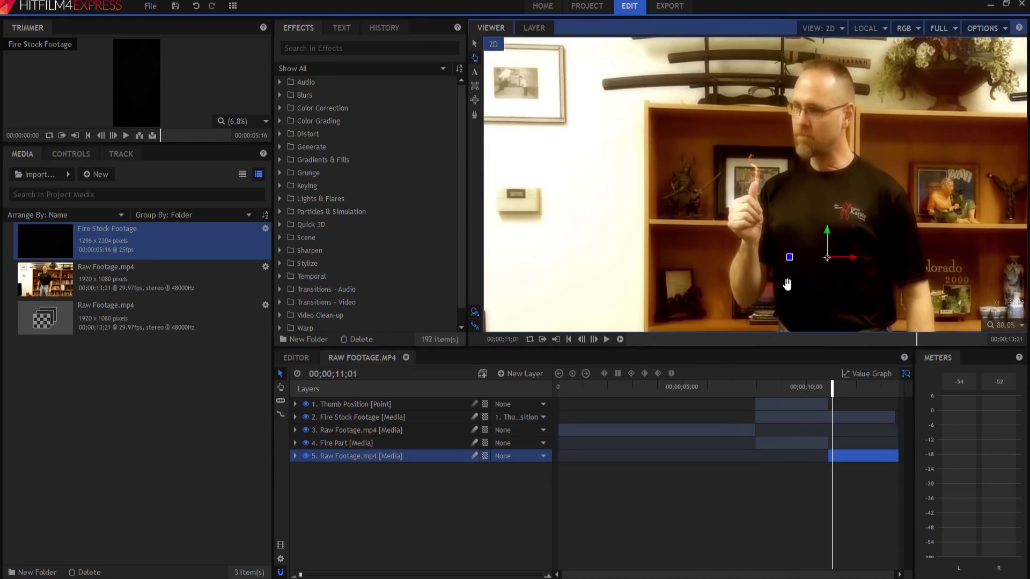
Trim the end of Fire Stock Footage to 00;00;10;26 to match the Fire Part slice, and play back the fire section
drag(831, 393, 826, 394)
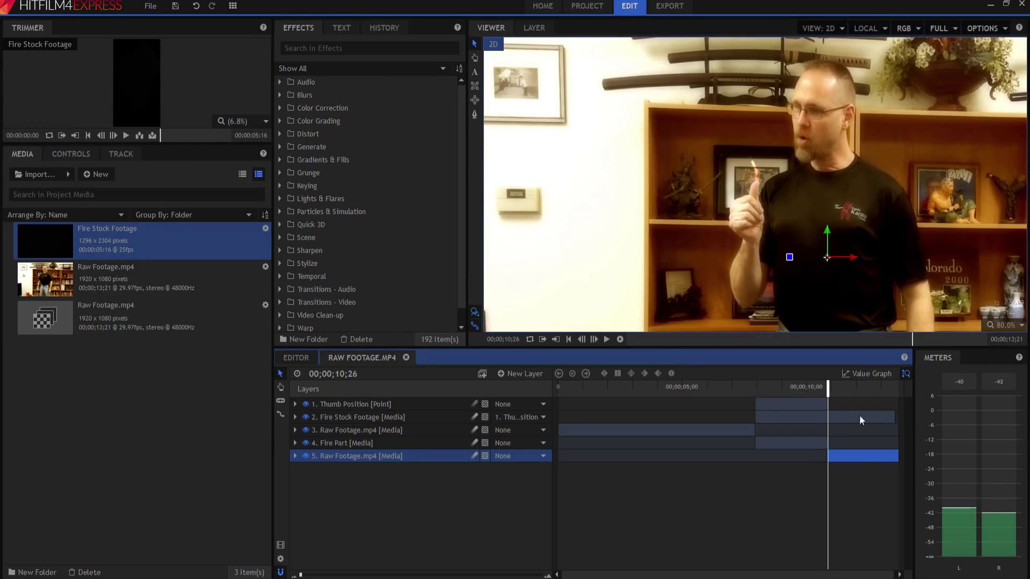
drag(896, 417, 828, 417)
click(748, 388)
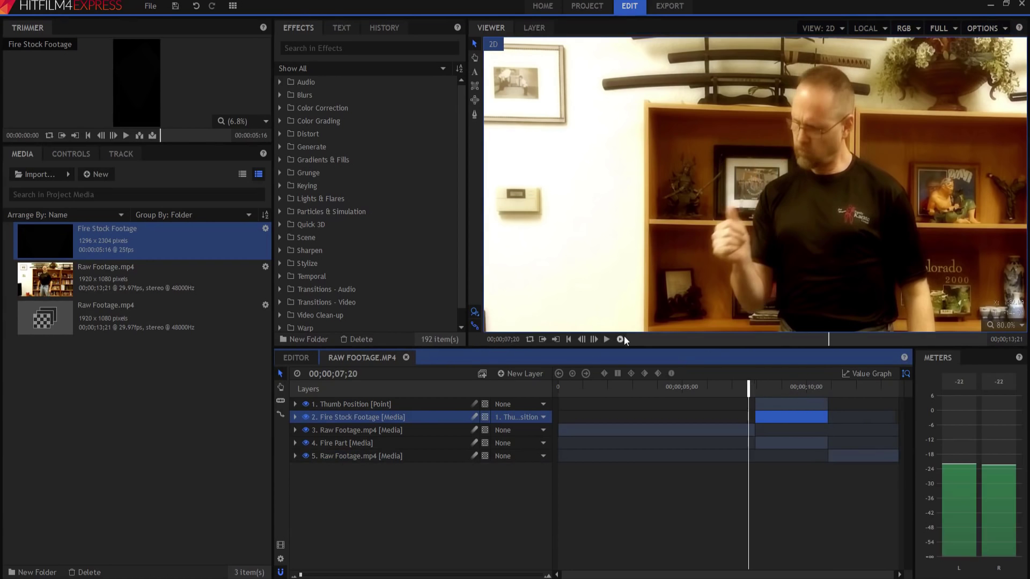
click(607, 339)
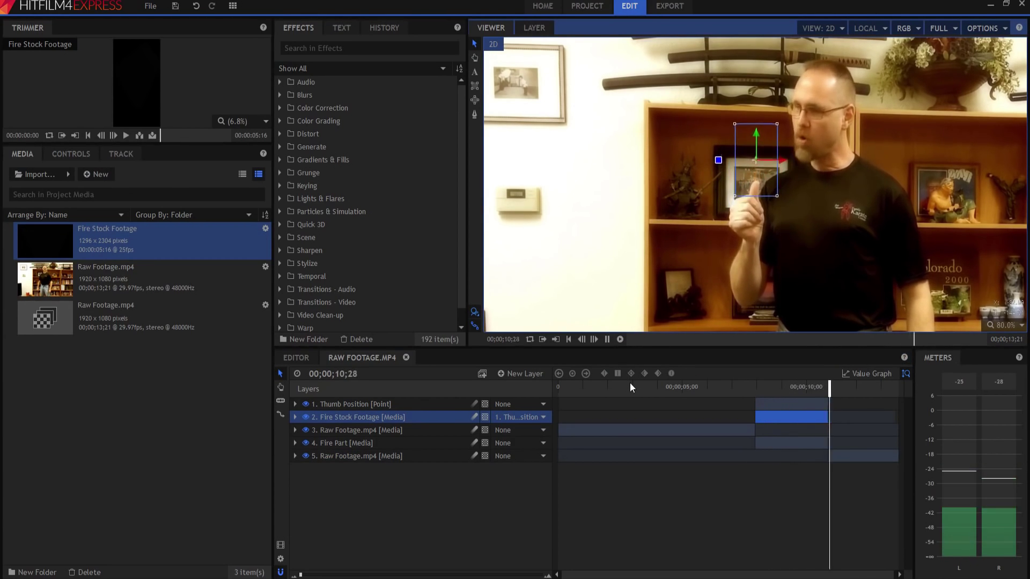
click(607, 339)
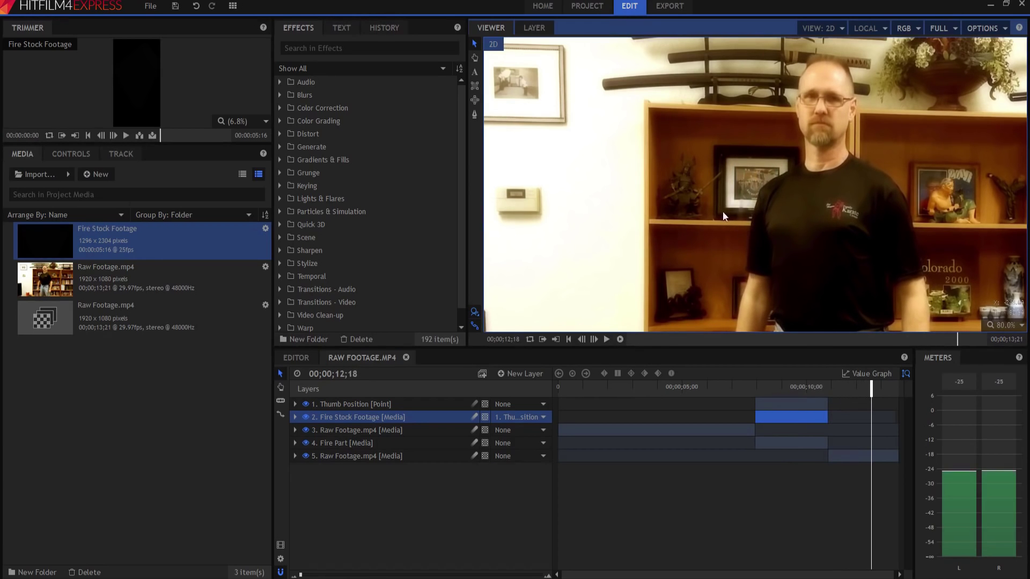
At 00;00;10;16, enable keyframing for the Fire Stock Footage layer's Opacity, Rotation and Position
click(817, 386)
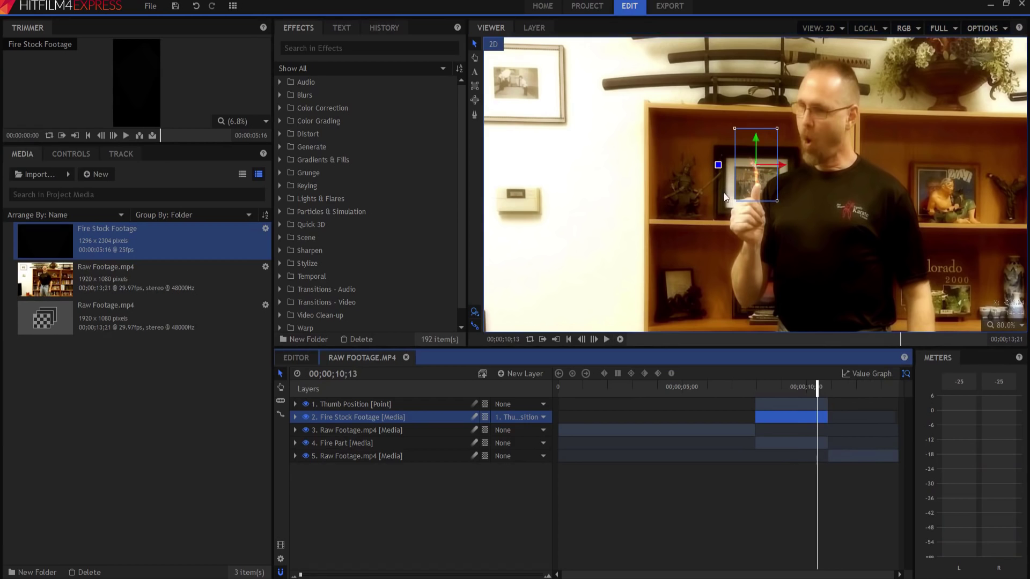
drag(817, 390, 819, 390)
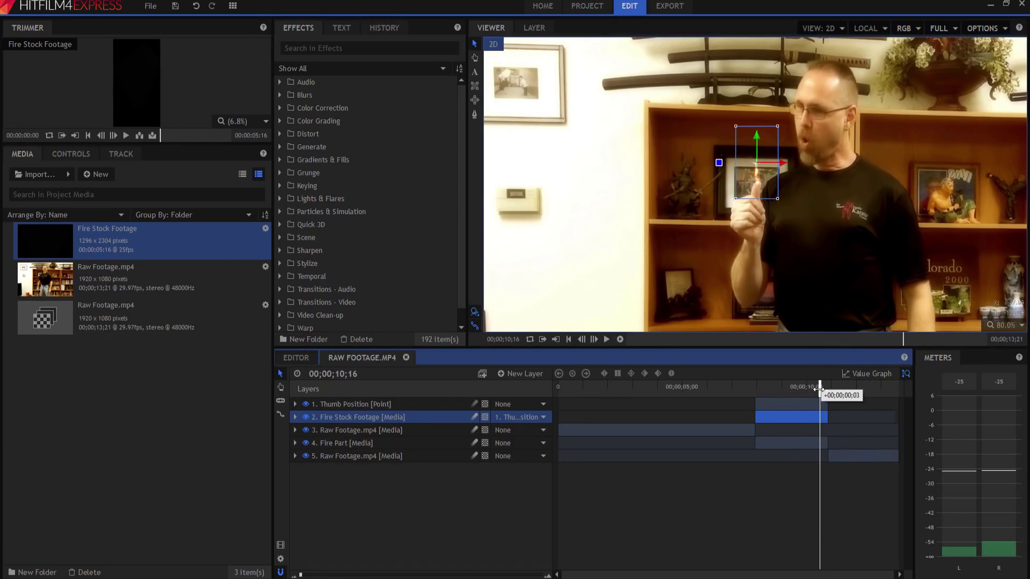
click(295, 417)
scroll(761, 178, up, 5)
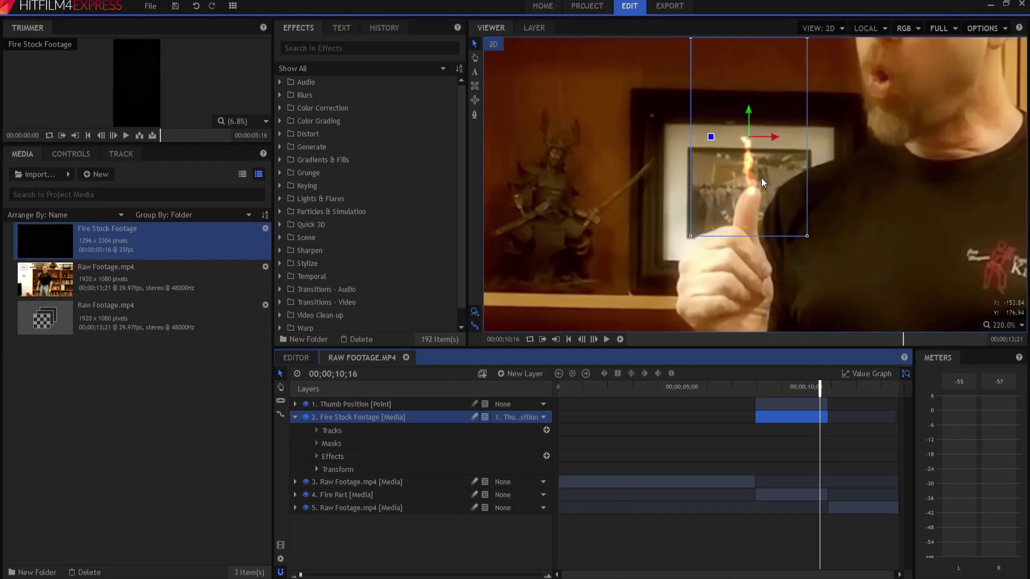
click(317, 470)
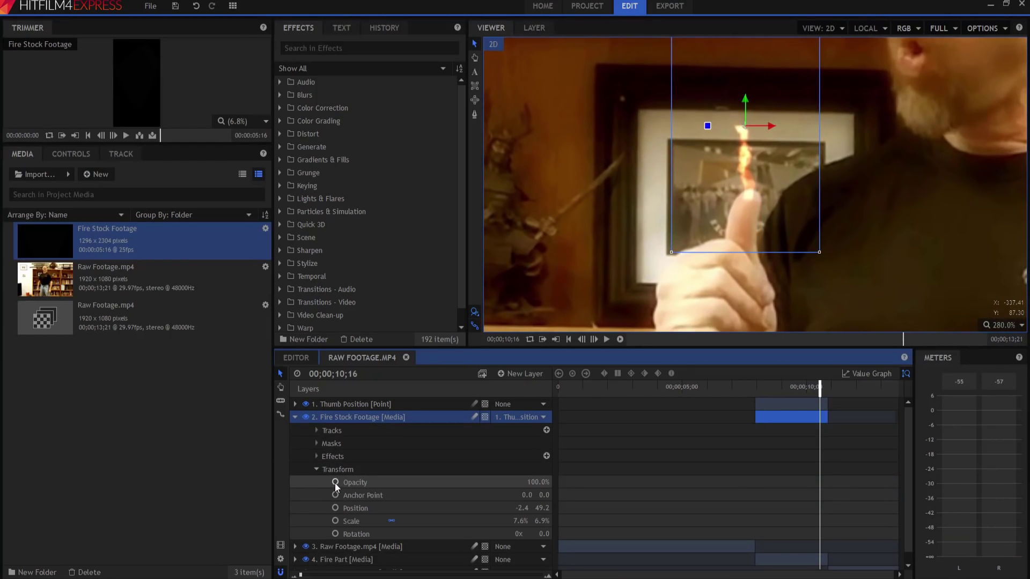
click(336, 482)
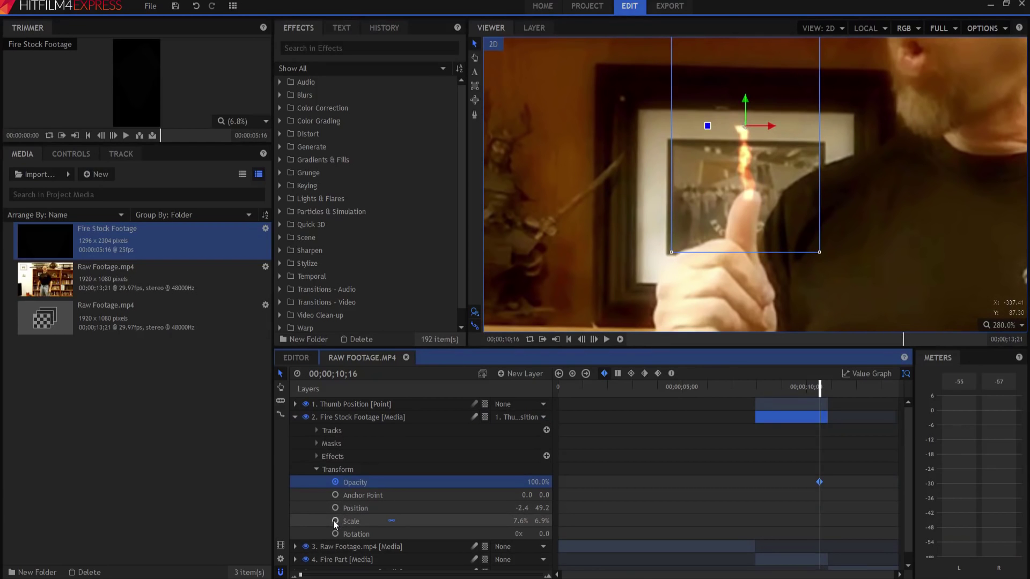
click(335, 534)
click(336, 509)
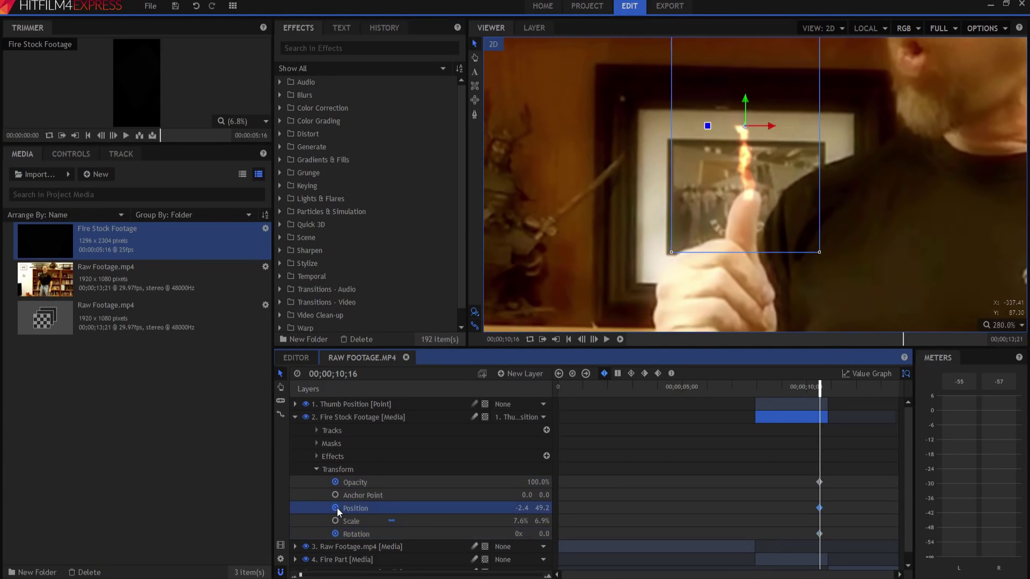
At 00;00;10;25, set the fire's rotation to -75° and move the flame base back onto the thumb, at about -45.6, 12.4
key(space)
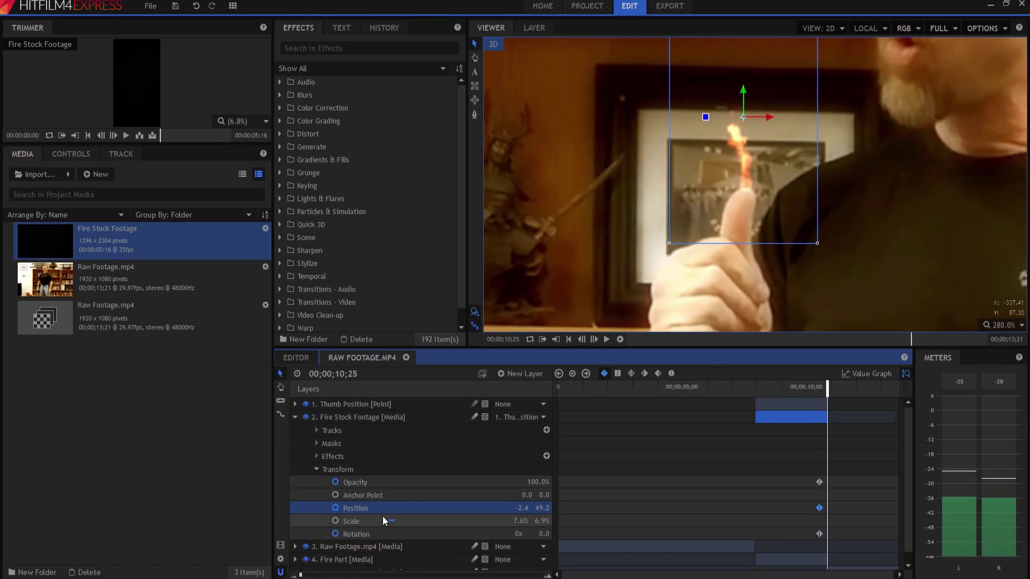
key(Left)
mouse_move(545, 533)
mouse_down()
mouse_move(537, 534)
mouse_move(546, 534)
mouse_up()
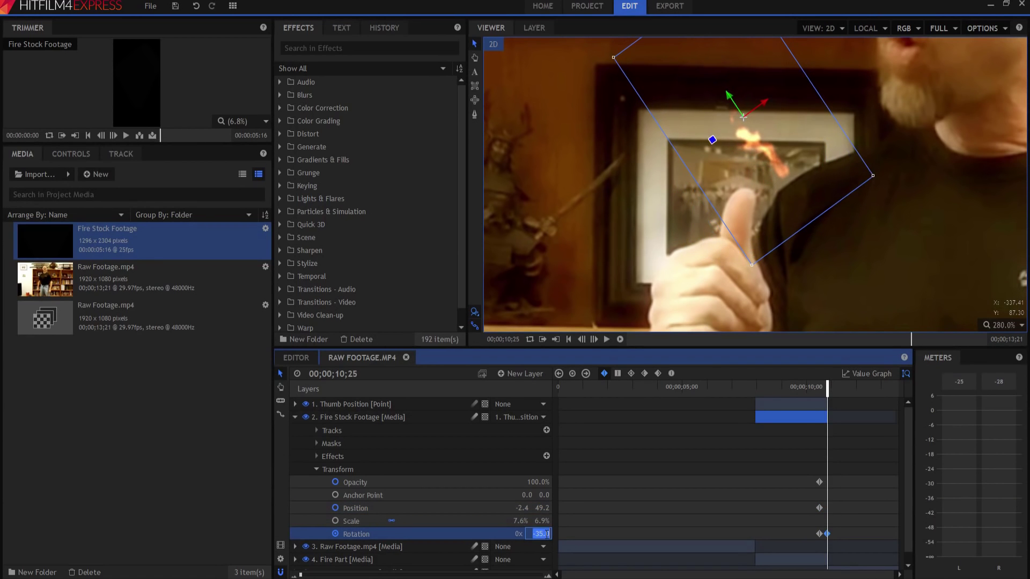
text(-75)
key(Return)
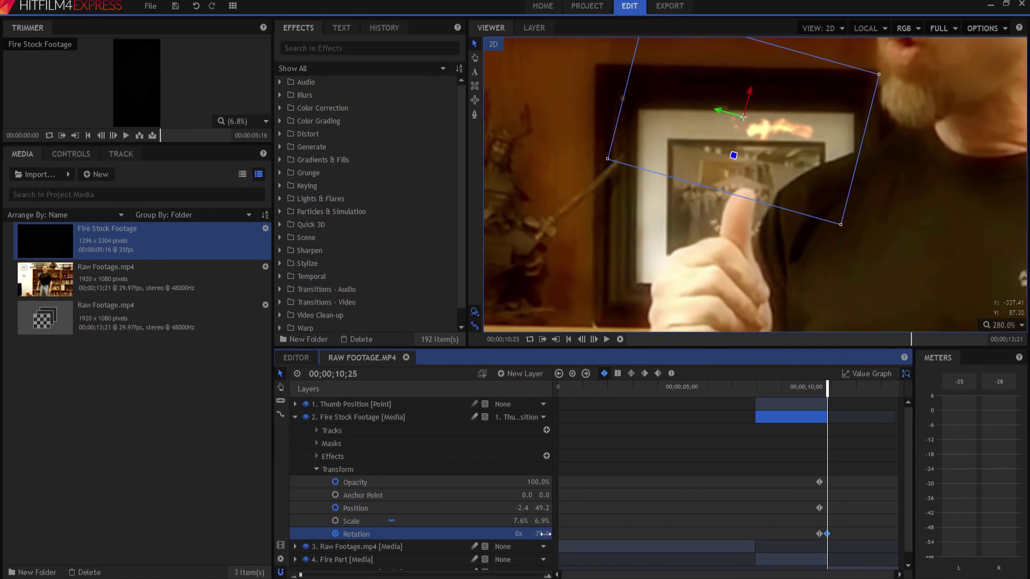
drag(744, 121, 678, 178)
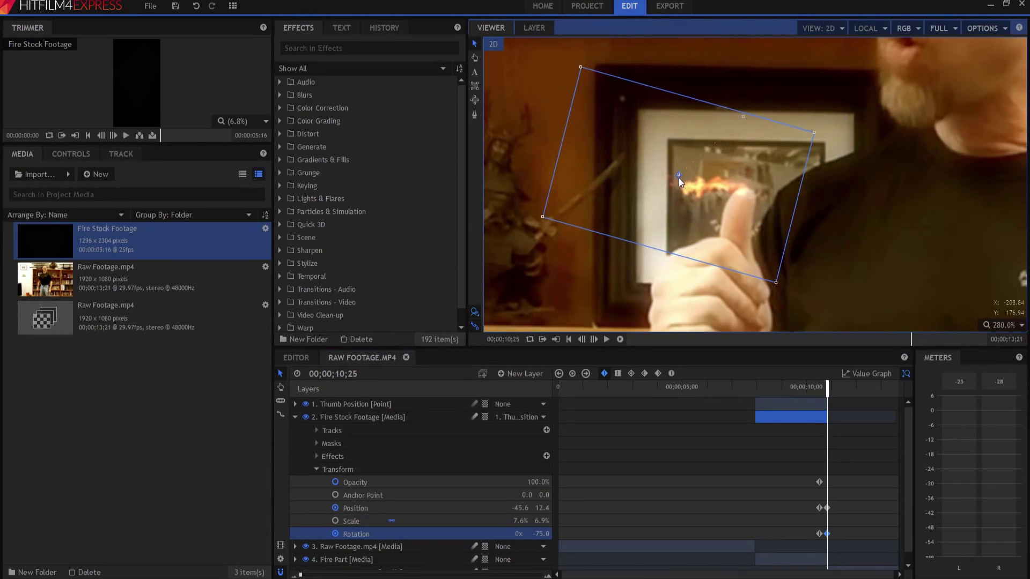
At 00;00;10;22, realign the flame base with the thumb tip by moving the fire to about -36.2, 30.4
key(Left)
key(Left)
key(Left)
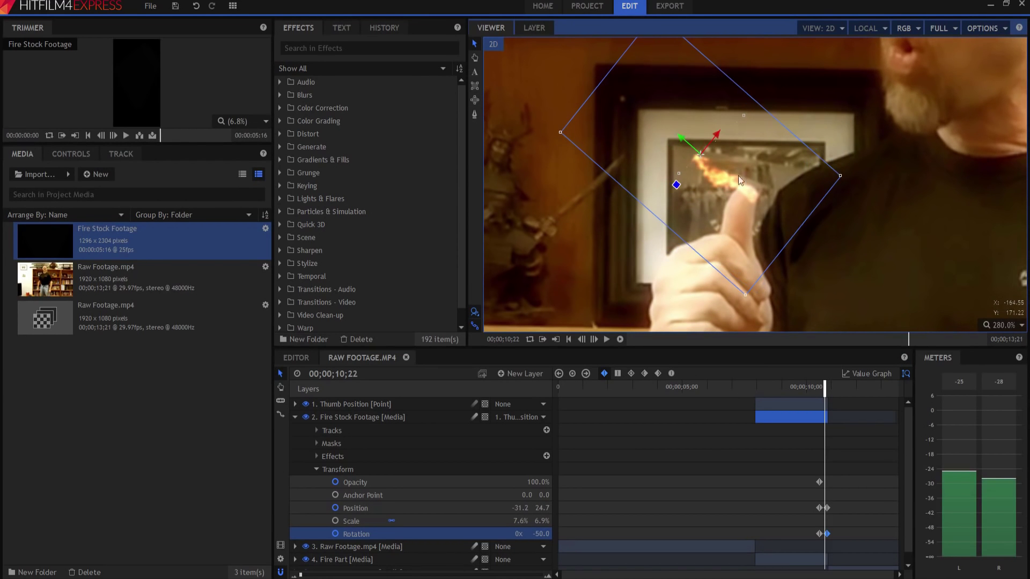
drag(700, 153, 693, 143)
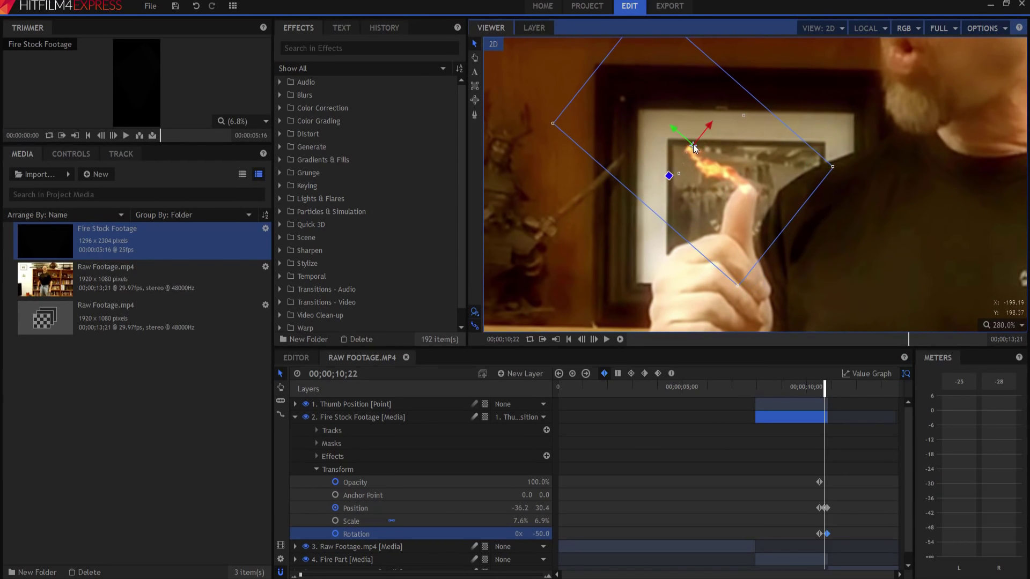
Realign the flame with the thumb at 00;00;10;17, at about -8.2, 50.1, and check the frames back to 00;00;10;14
key(Left)
key(Left)
key(Left)
key(Left)
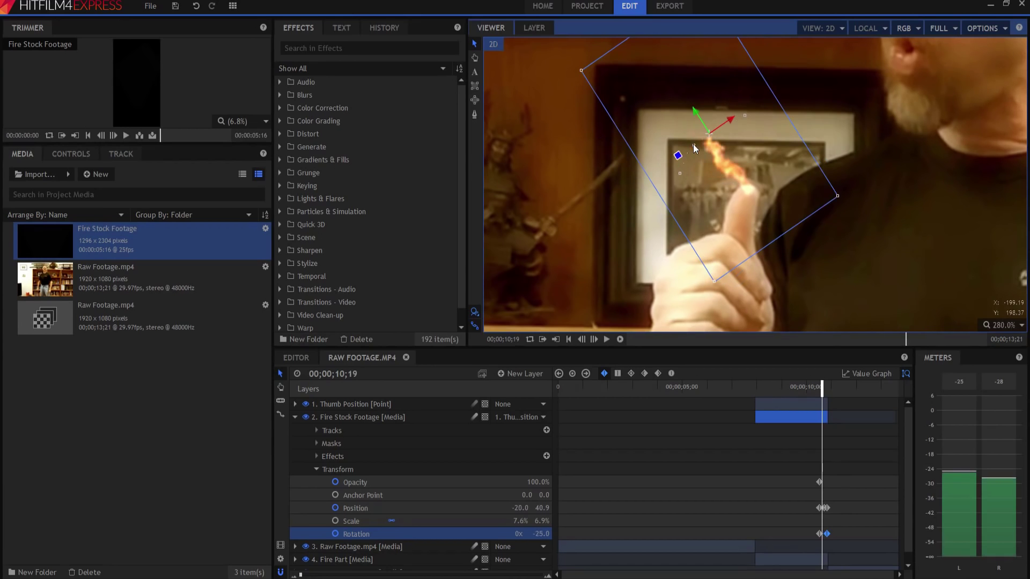
drag(694, 148, 726, 121)
key(Left)
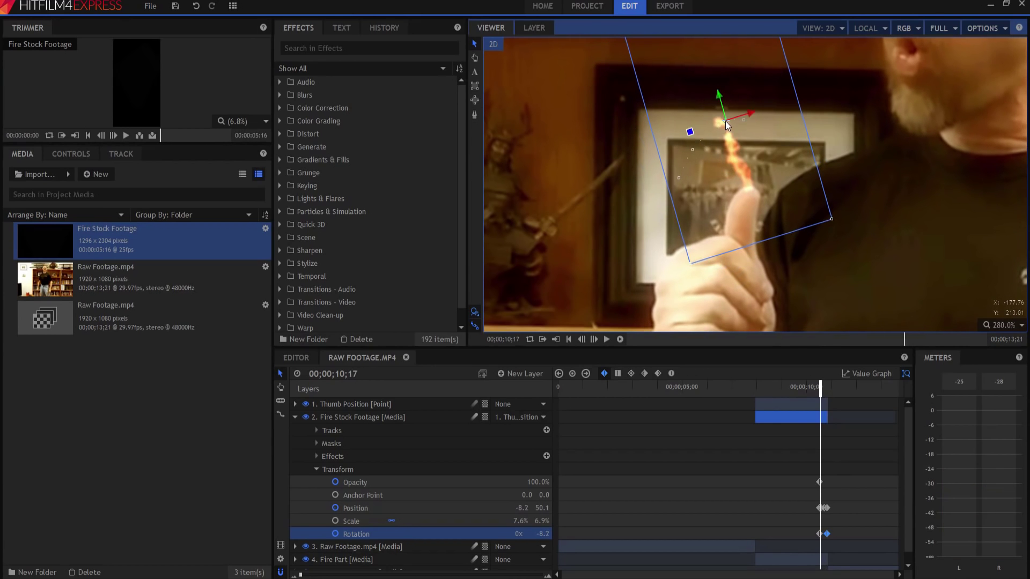
key(Left)
key(Left)
key(Left)
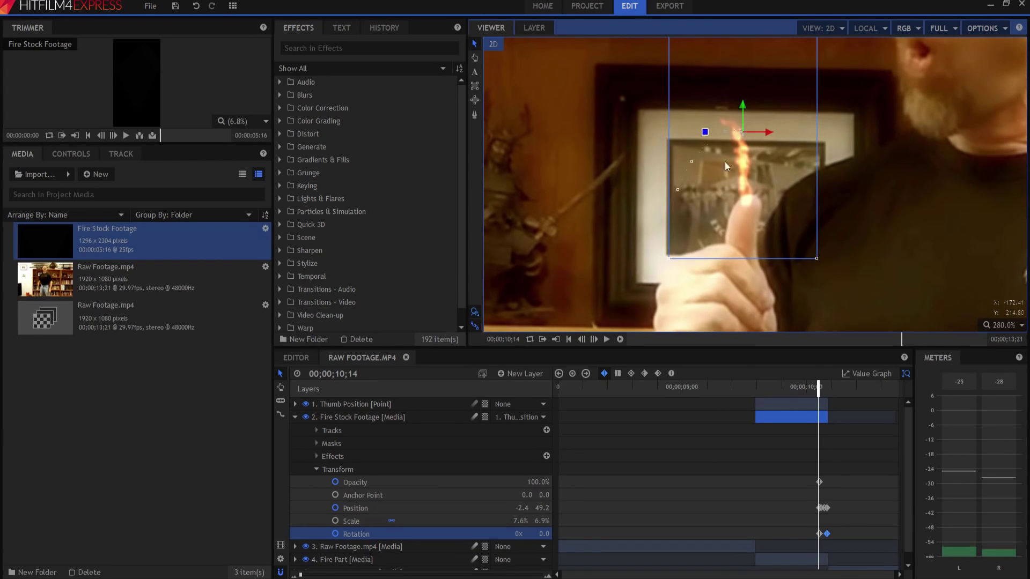
At 00;00;10;25, set the Fire Stock Footage layer's opacity to 0% and collapse its properties
key(Right)
key(Right)
key(Right)
key(Right)
key(Right)
key(Right)
key(Right)
key(Right)
key(Right)
key(Right)
key(Right)
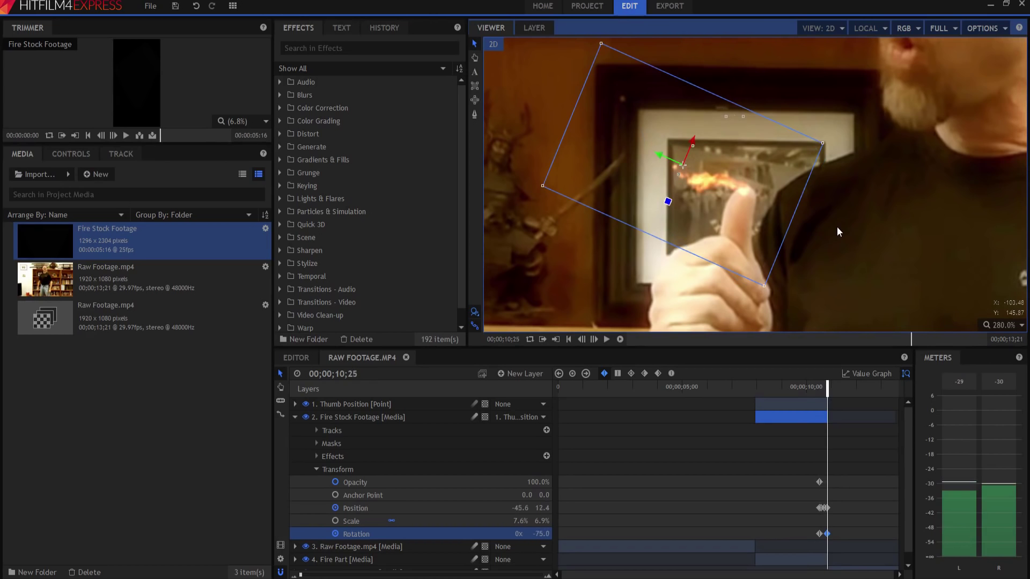
drag(539, 482, 491, 482)
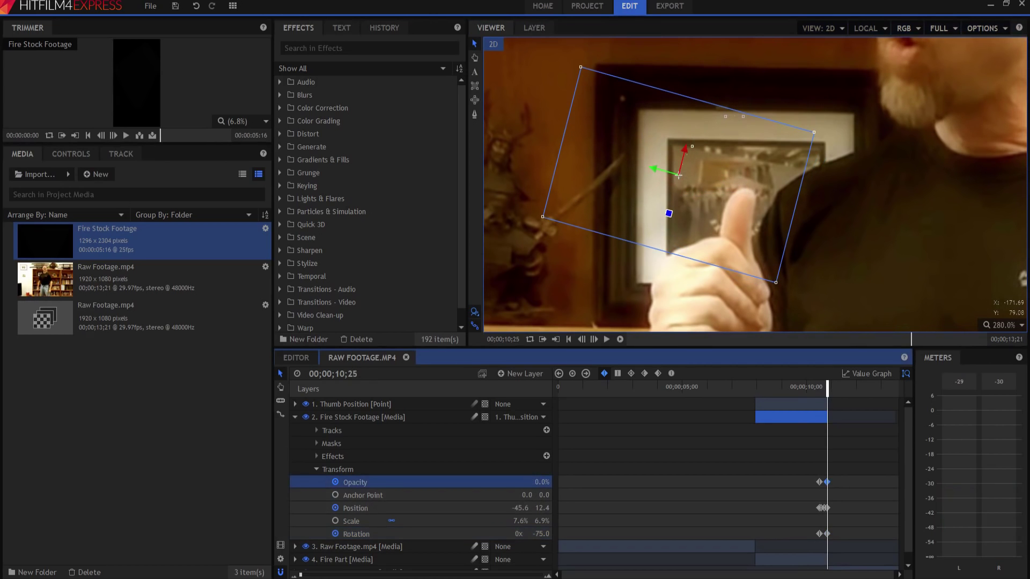
click(294, 417)
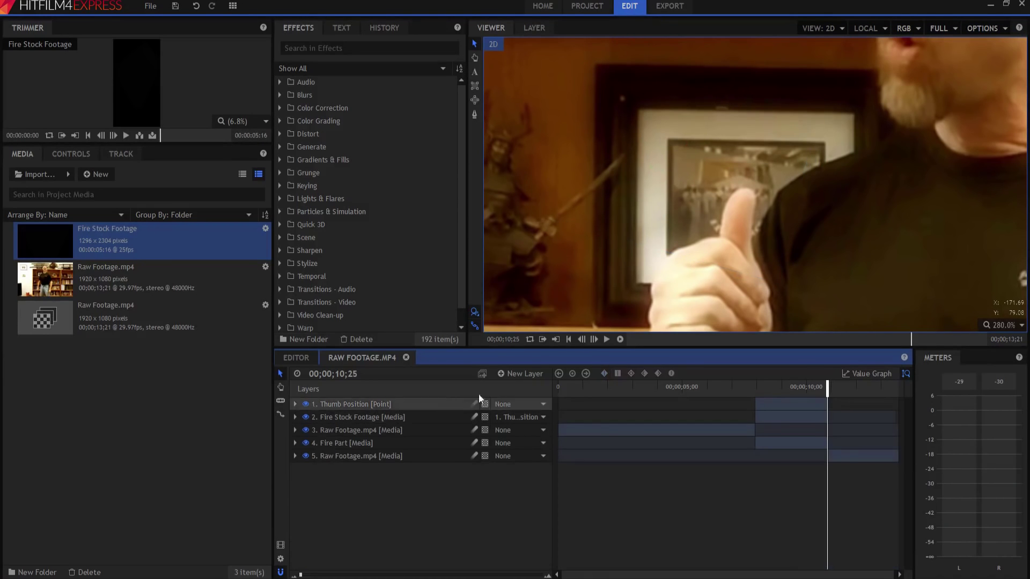
Render a preview of the flame blow-out from about 00;00;09;14 and play it back from 00;00;09;17
click(793, 388)
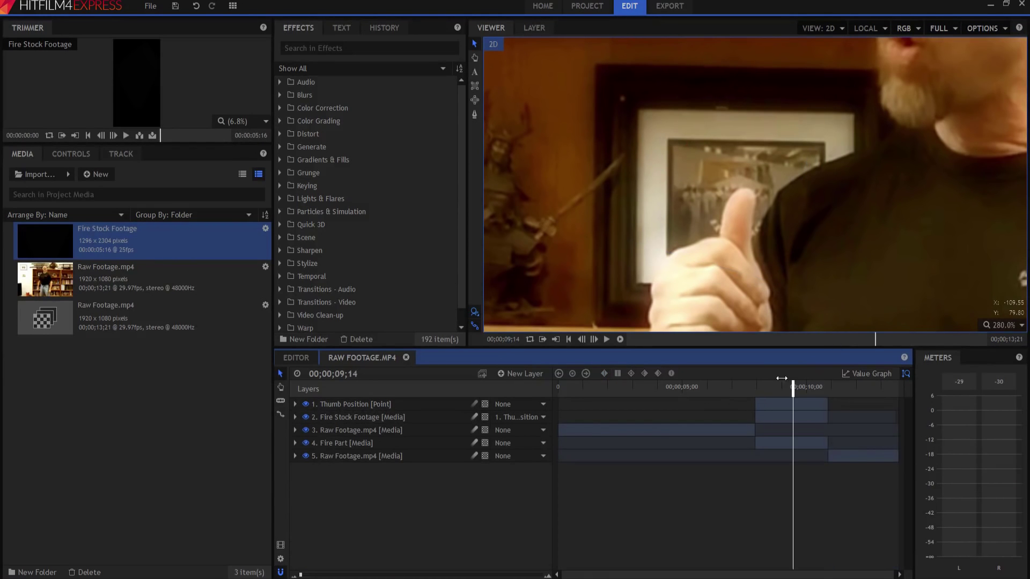
click(620, 340)
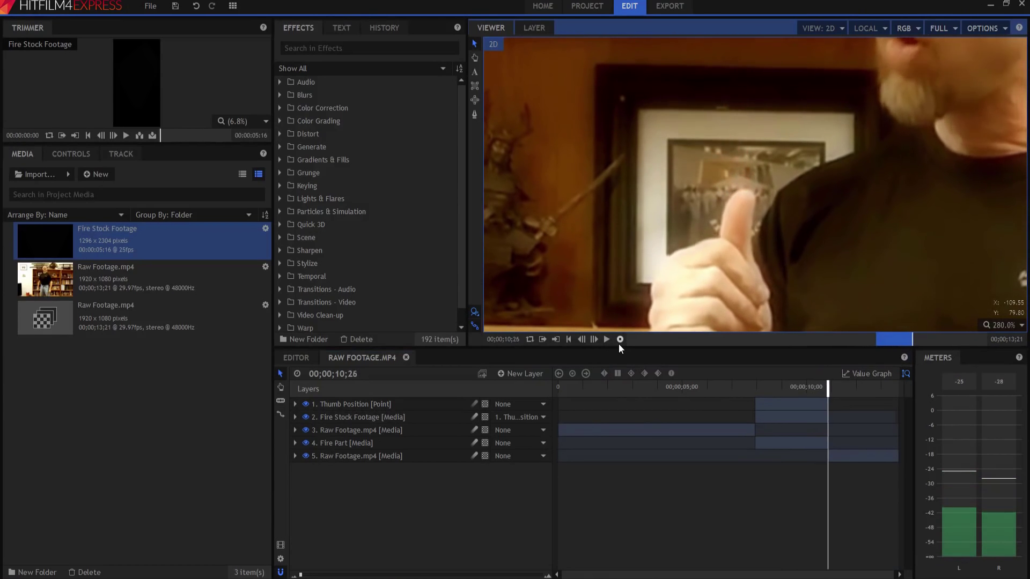
click(796, 387)
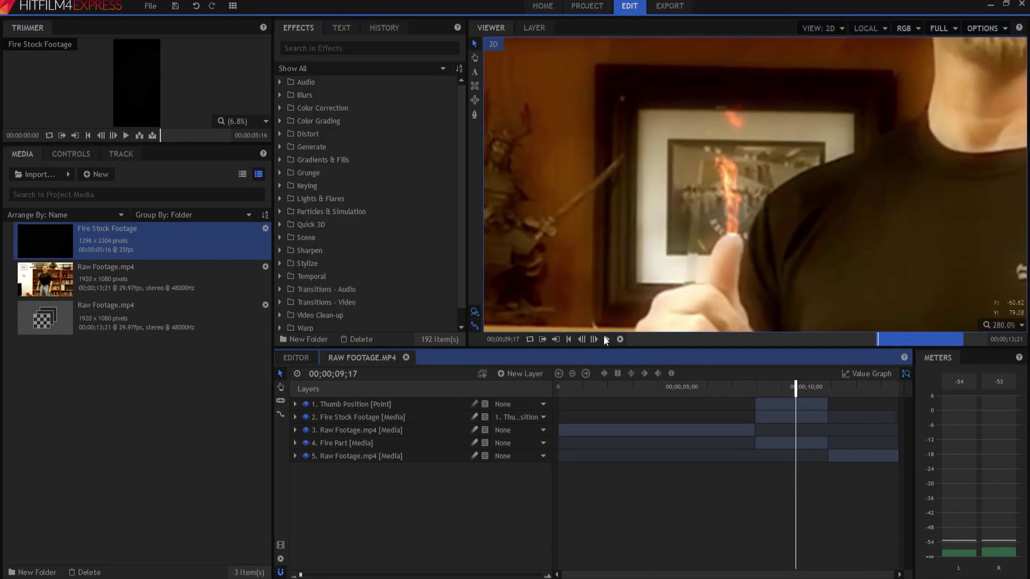
click(606, 339)
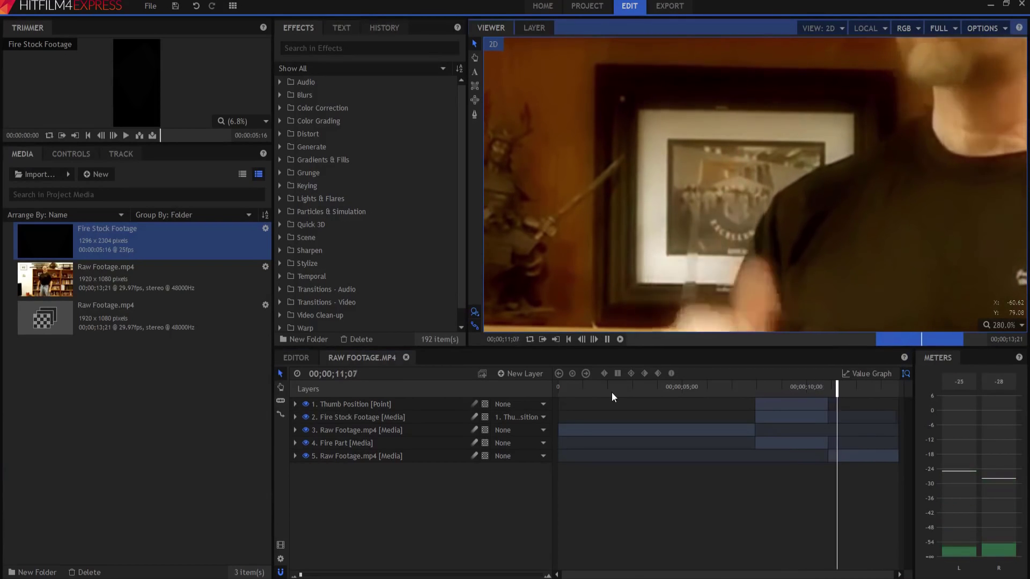
click(608, 339)
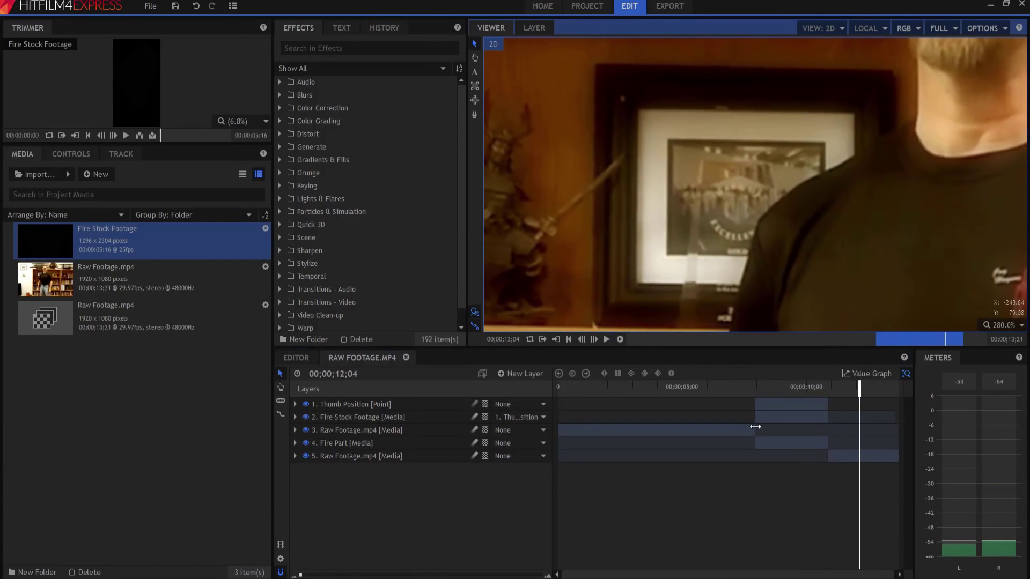
Scale the viewer to fit the whole frame and play back the blow-out from 00;00;10;03
click(1003, 326)
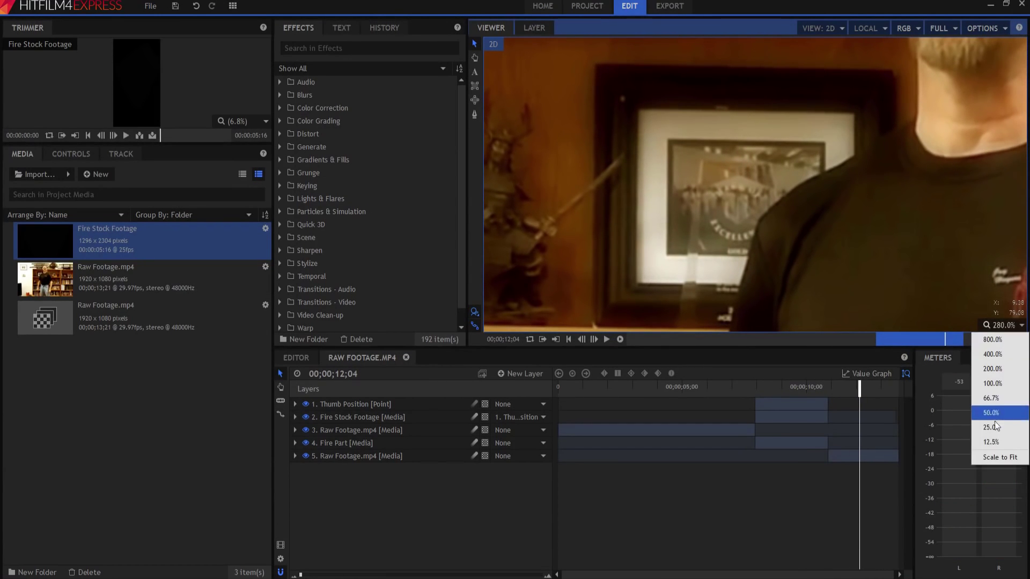
click(984, 457)
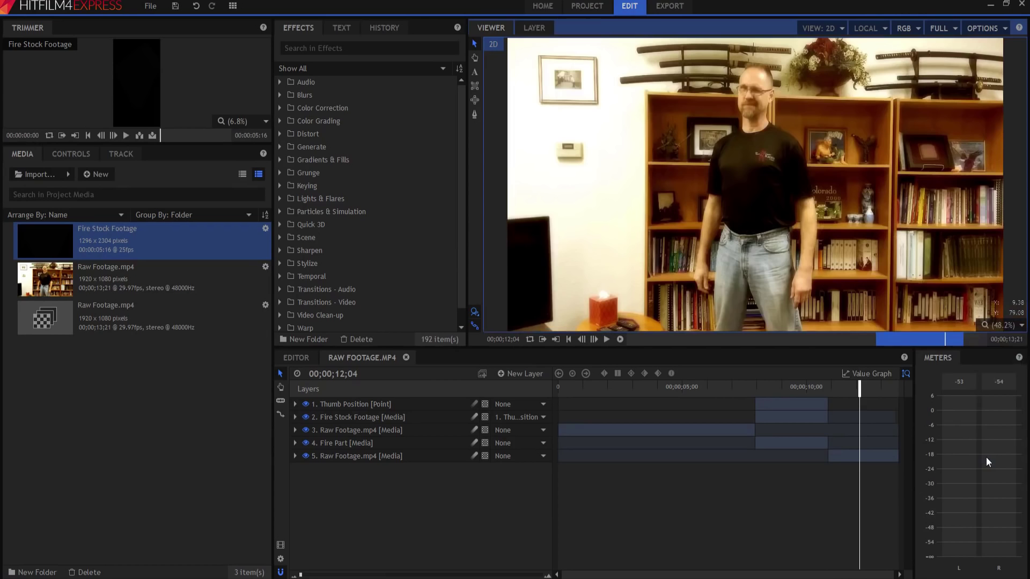
click(813, 387)
drag(813, 387, 809, 388)
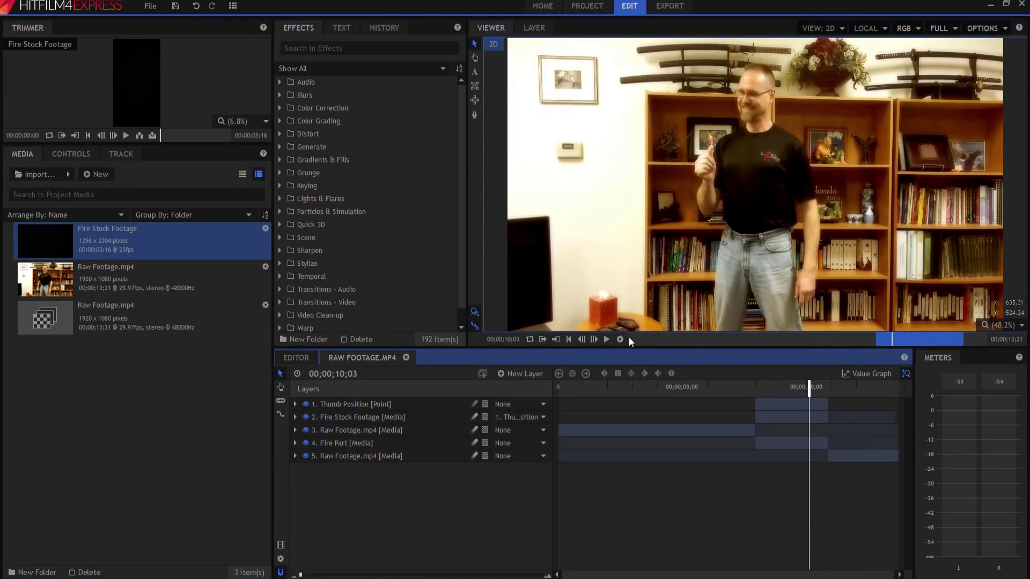
click(607, 339)
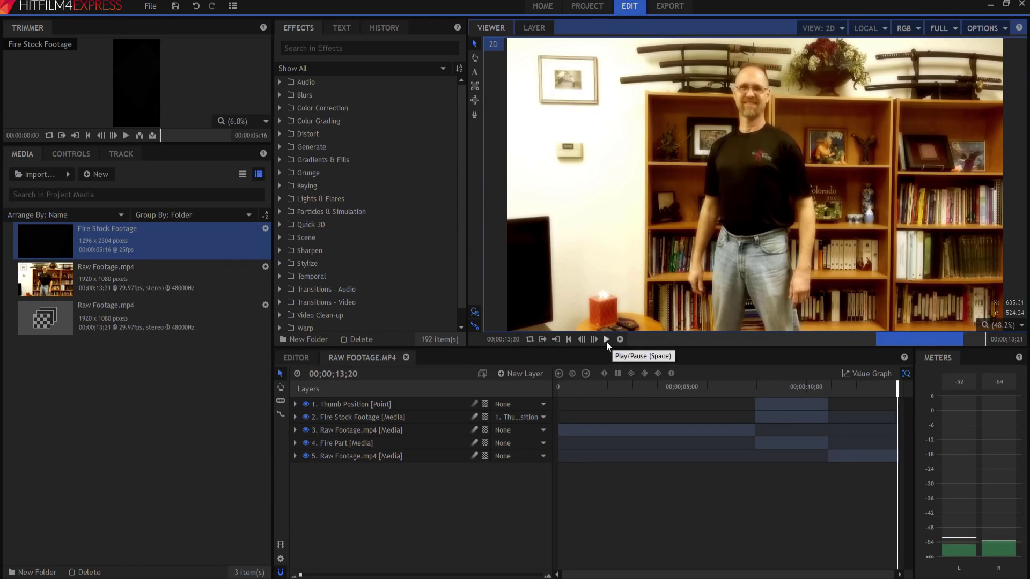
Duplicate the Fire Stock Footage layer to strengthen the flame, and play back the fire section from its start
click(786, 385)
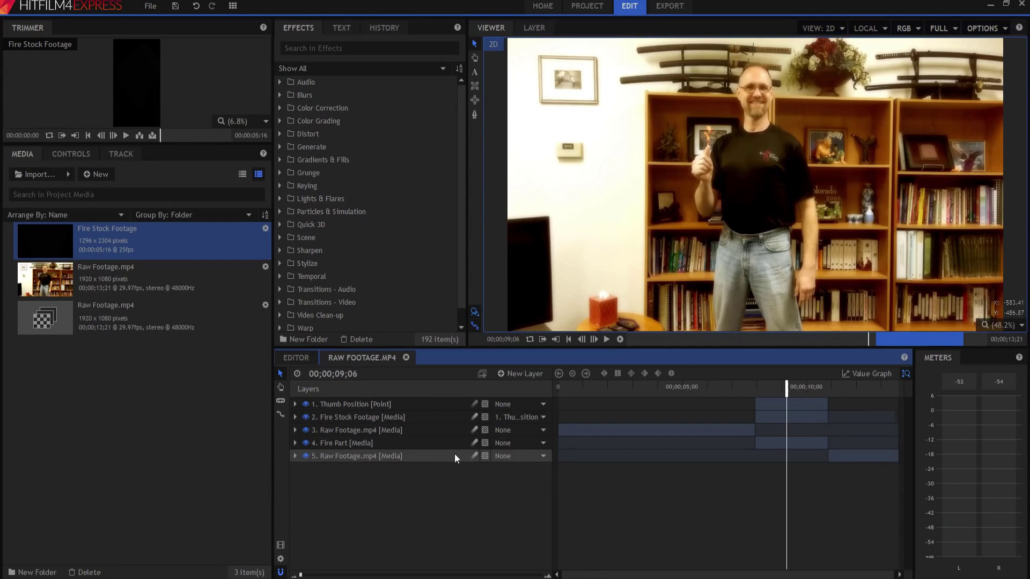
click(347, 419)
right_click(346, 416)
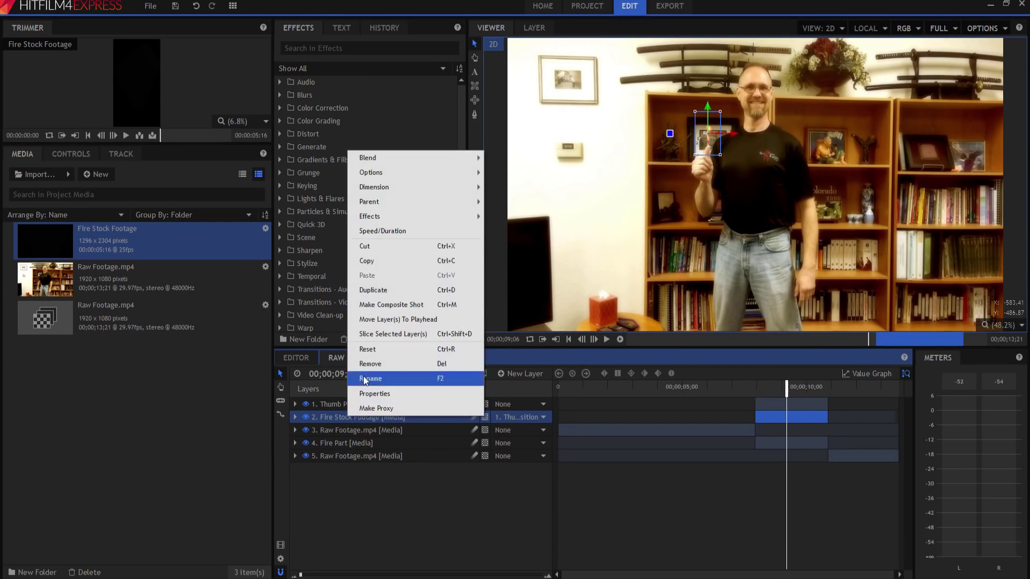
click(381, 288)
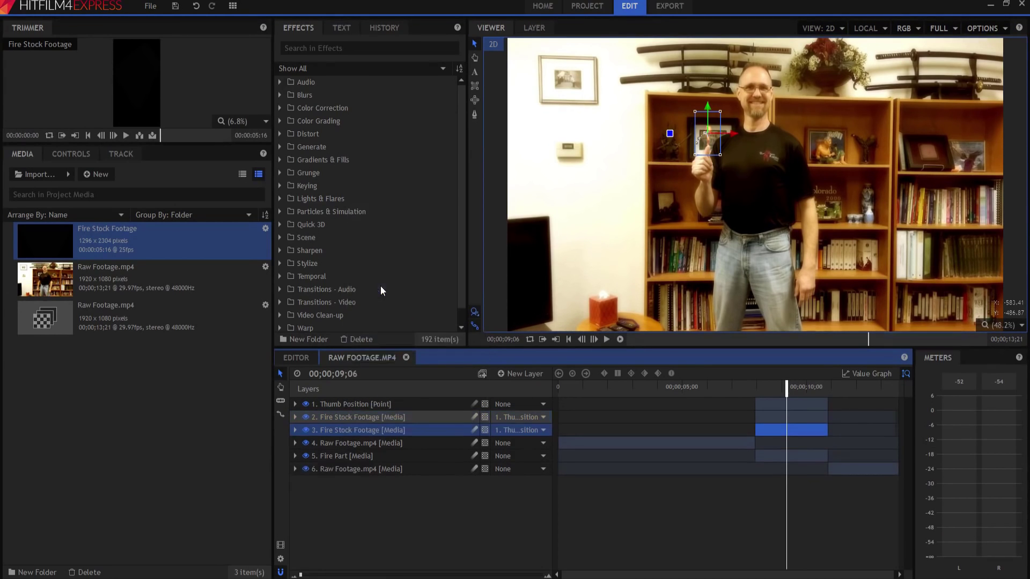
click(435, 505)
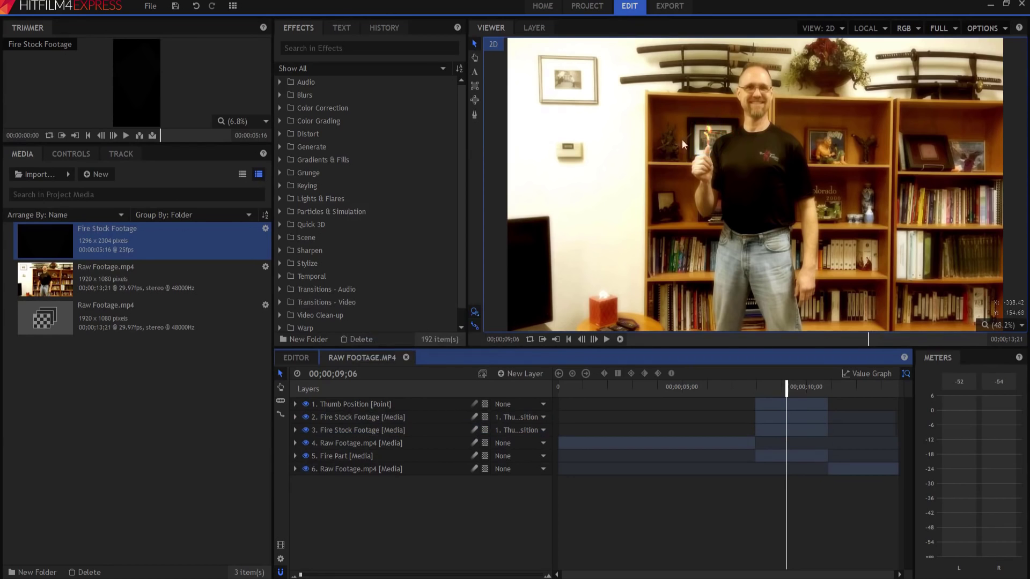
click(753, 387)
click(606, 340)
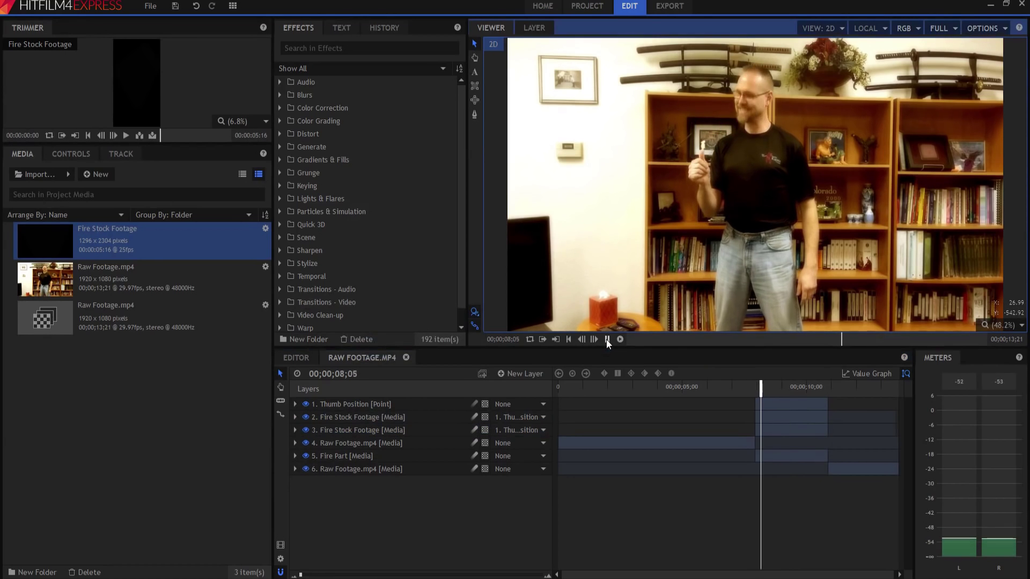